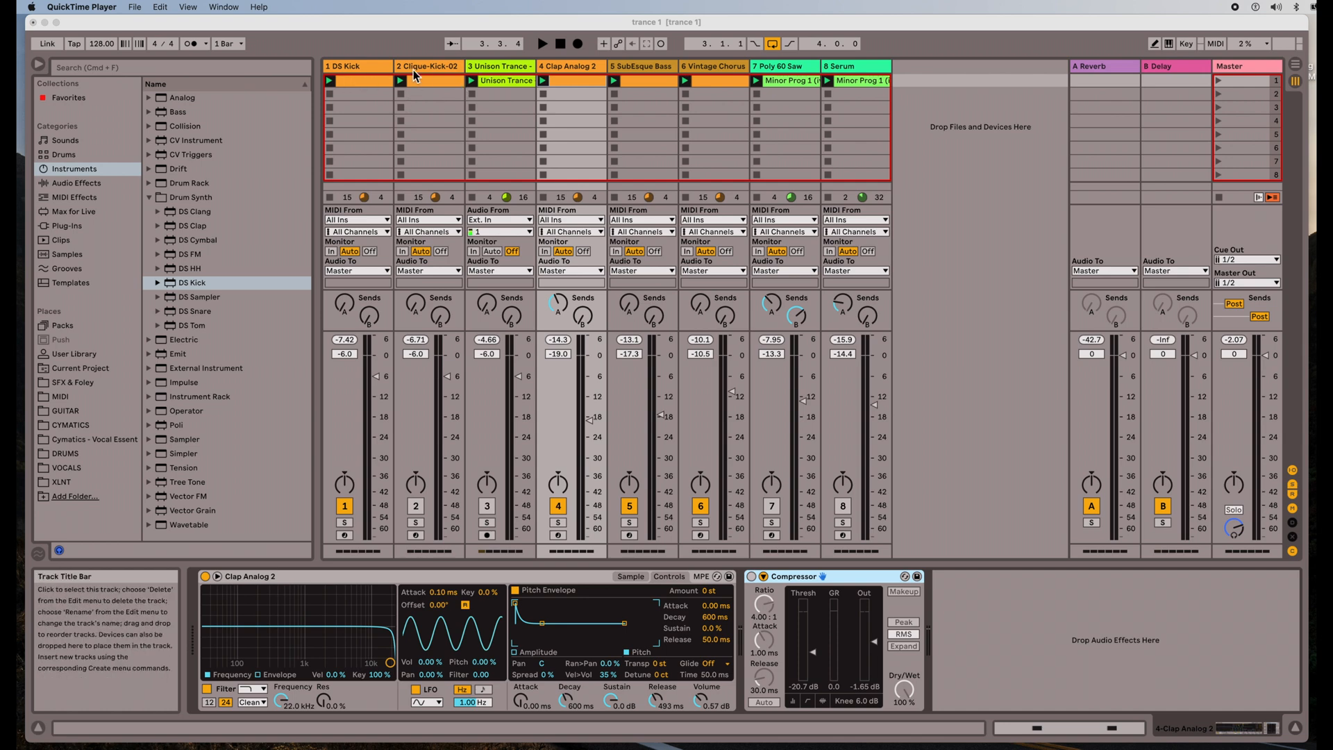
# Inspect the Unison Trance and Clique-Kick-02 clips, then show DS Kick's clip beneath an enlarged mixer
pyautogui.doubleClick(504, 82)
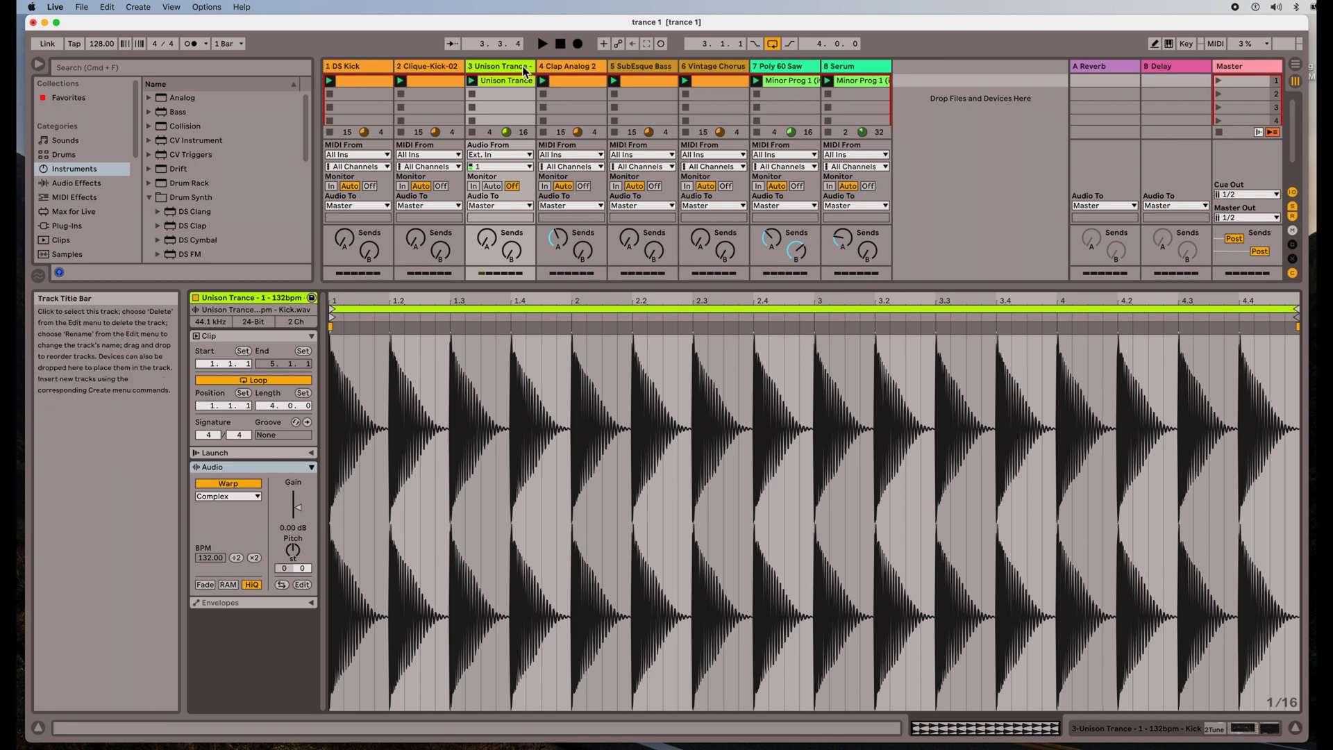
pyautogui.click(443, 65)
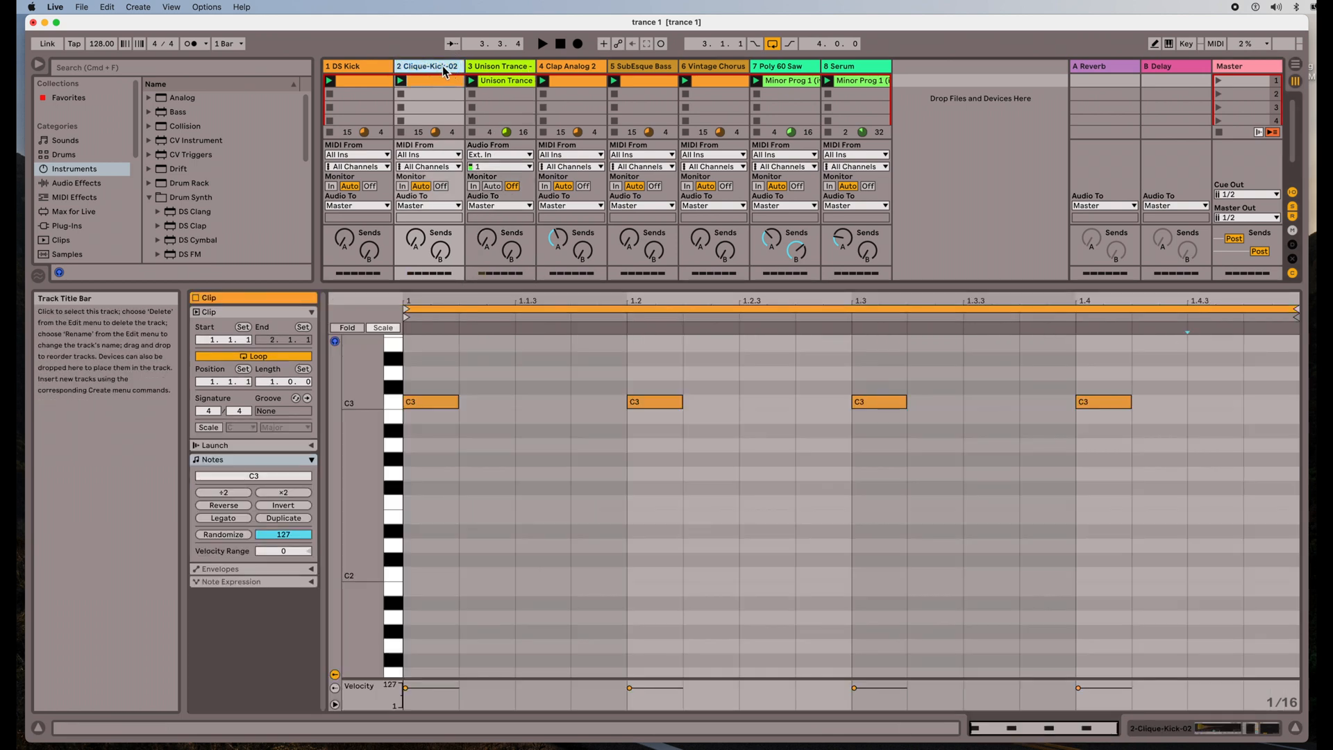
pyautogui.doubleClick(443, 68)
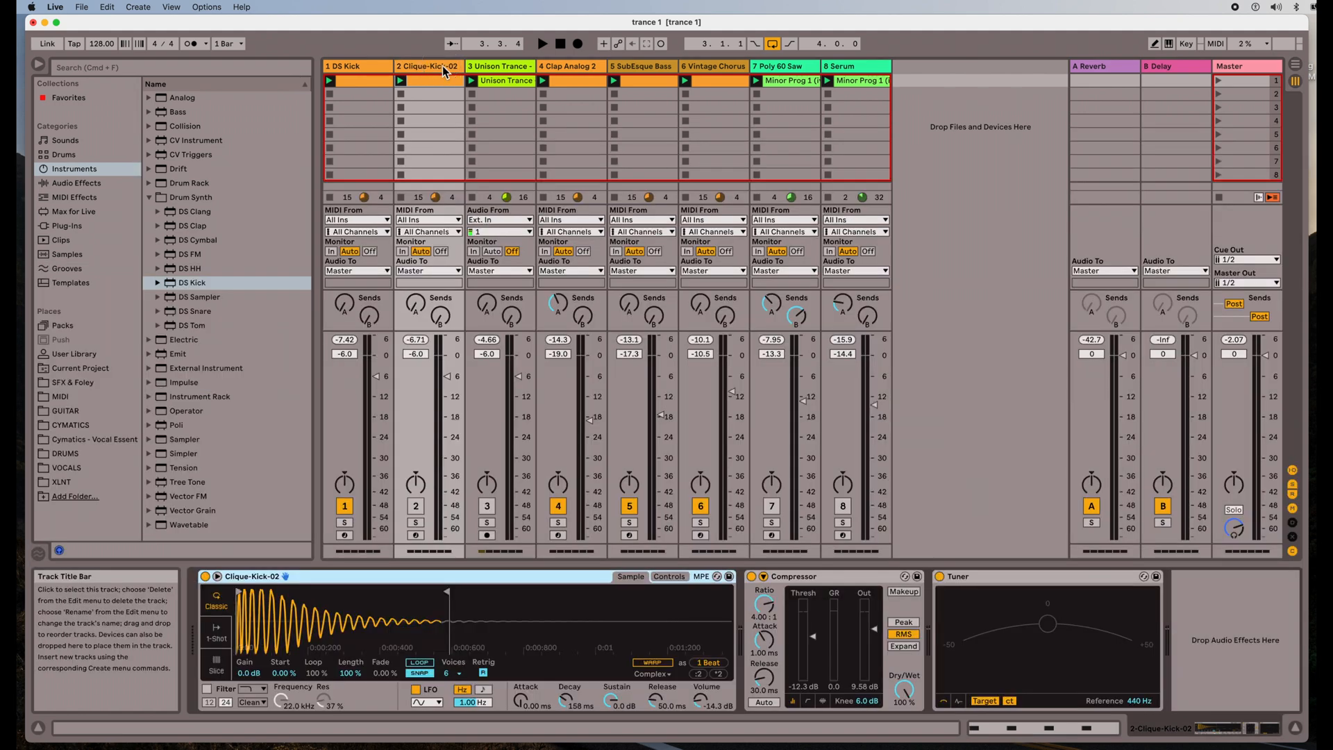
pyautogui.click(436, 84)
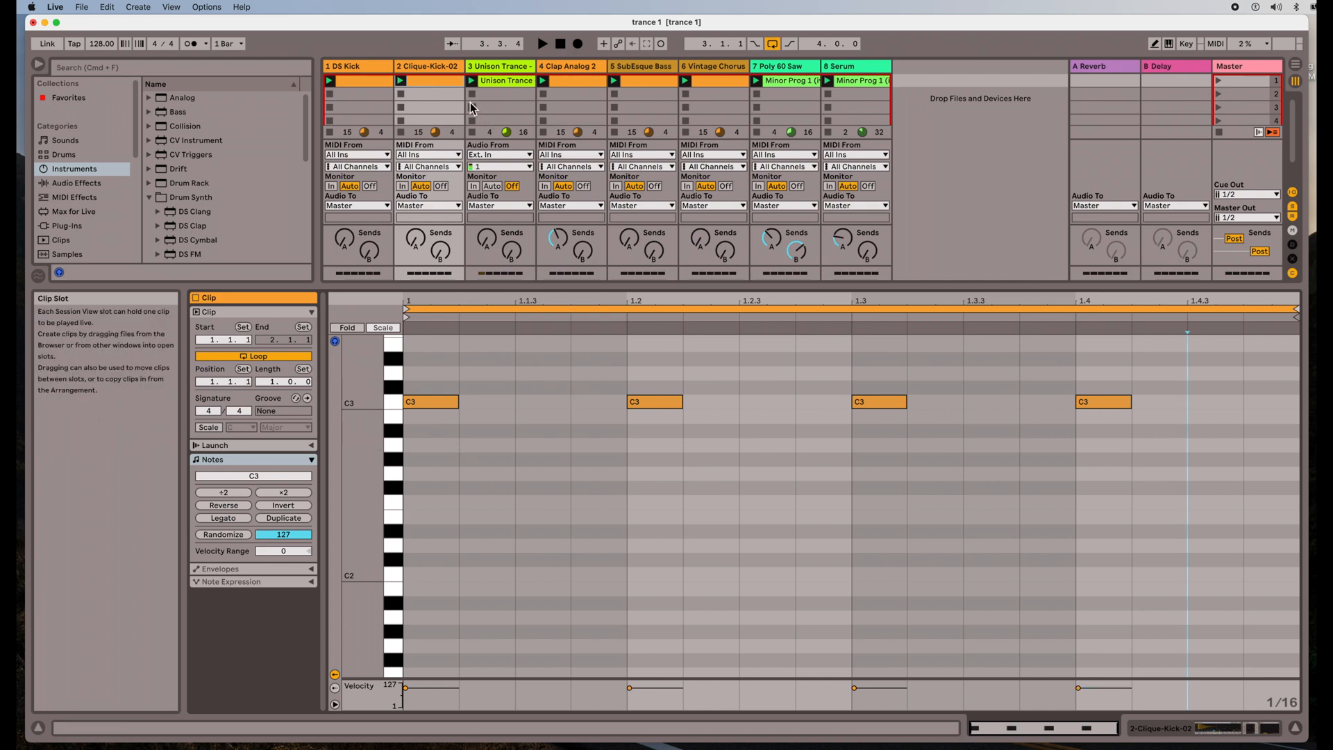
pyautogui.click(368, 79)
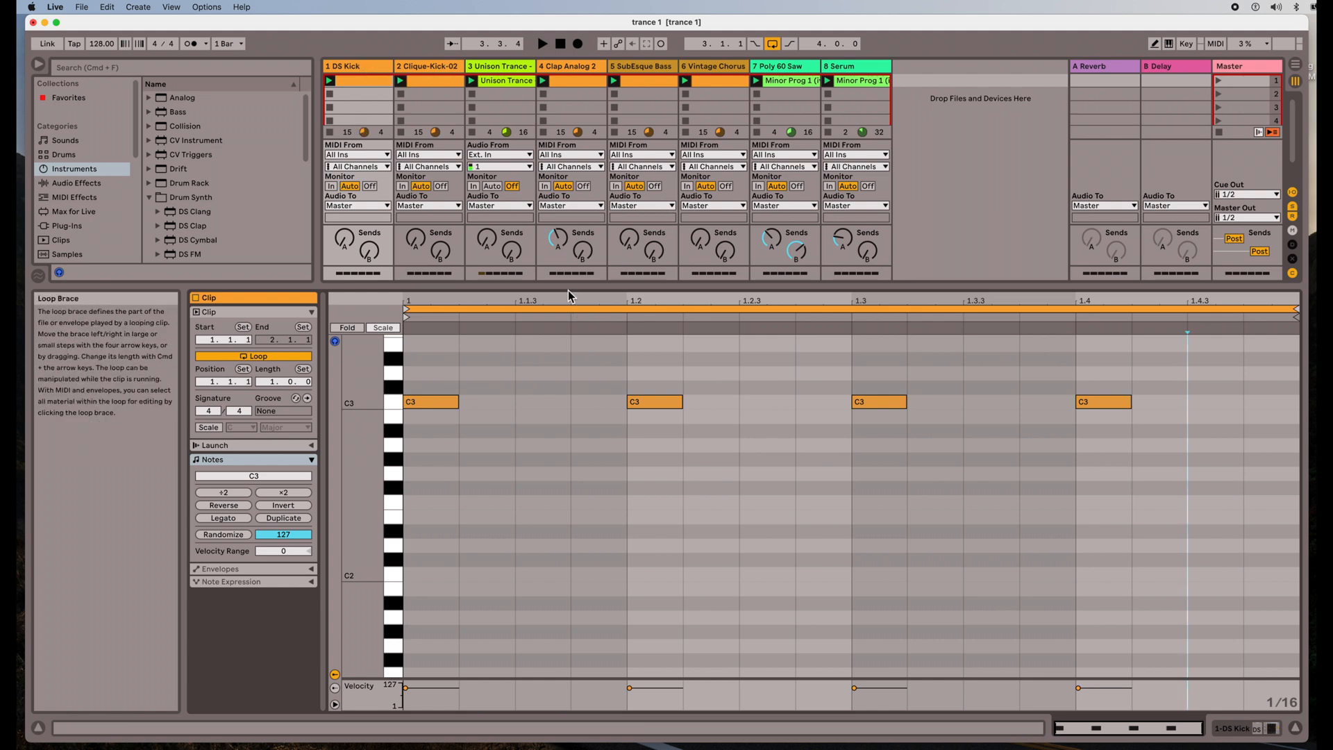
pyautogui.moveTo(568, 289); pyautogui.dragTo(575, 532)
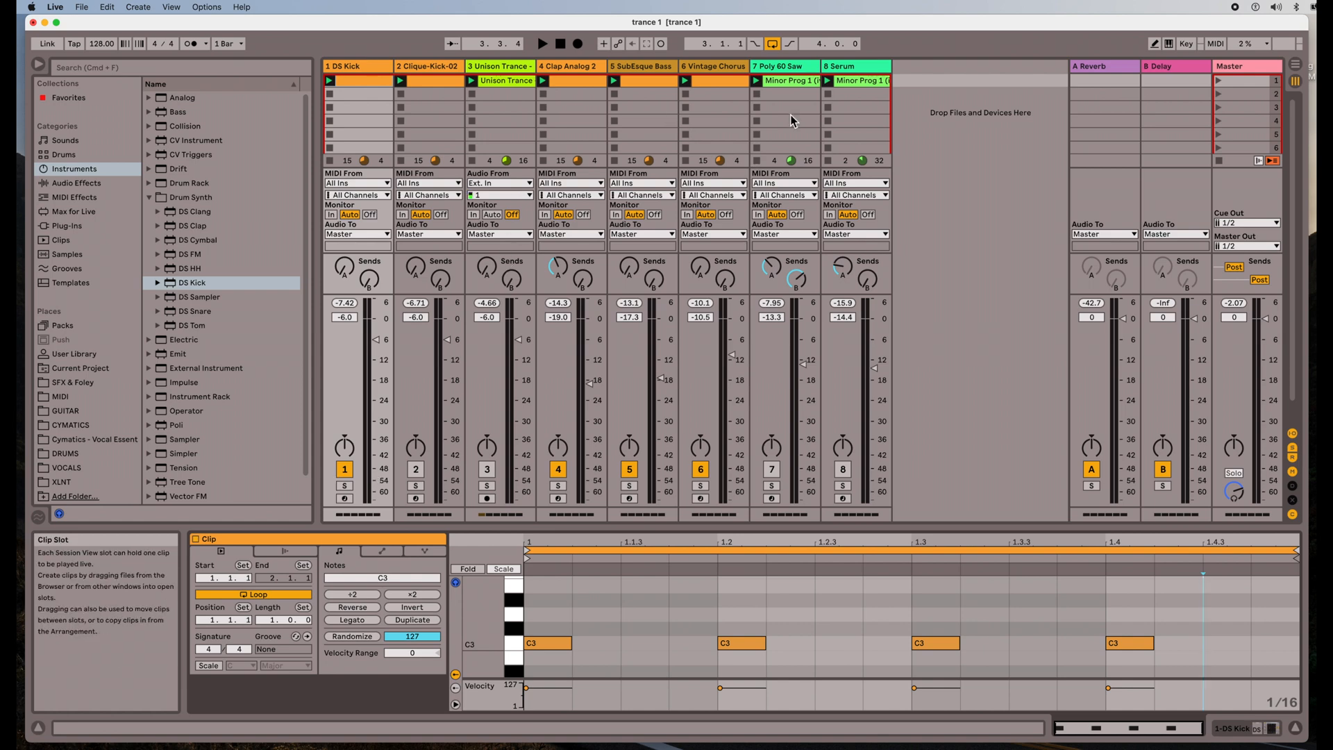
# Play the set briefly to audition the kicks, then stop and select the DS Kick track
pyautogui.click(542, 45)
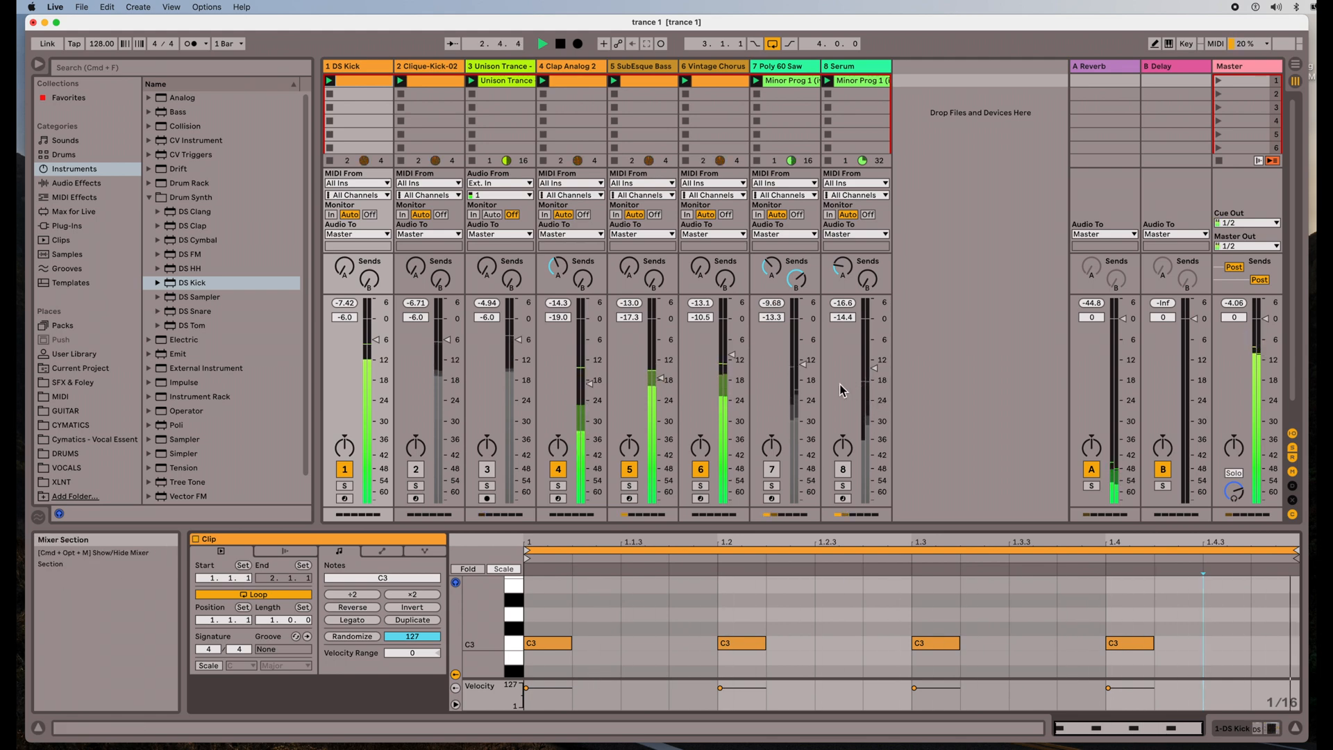
pyautogui.click(561, 44)
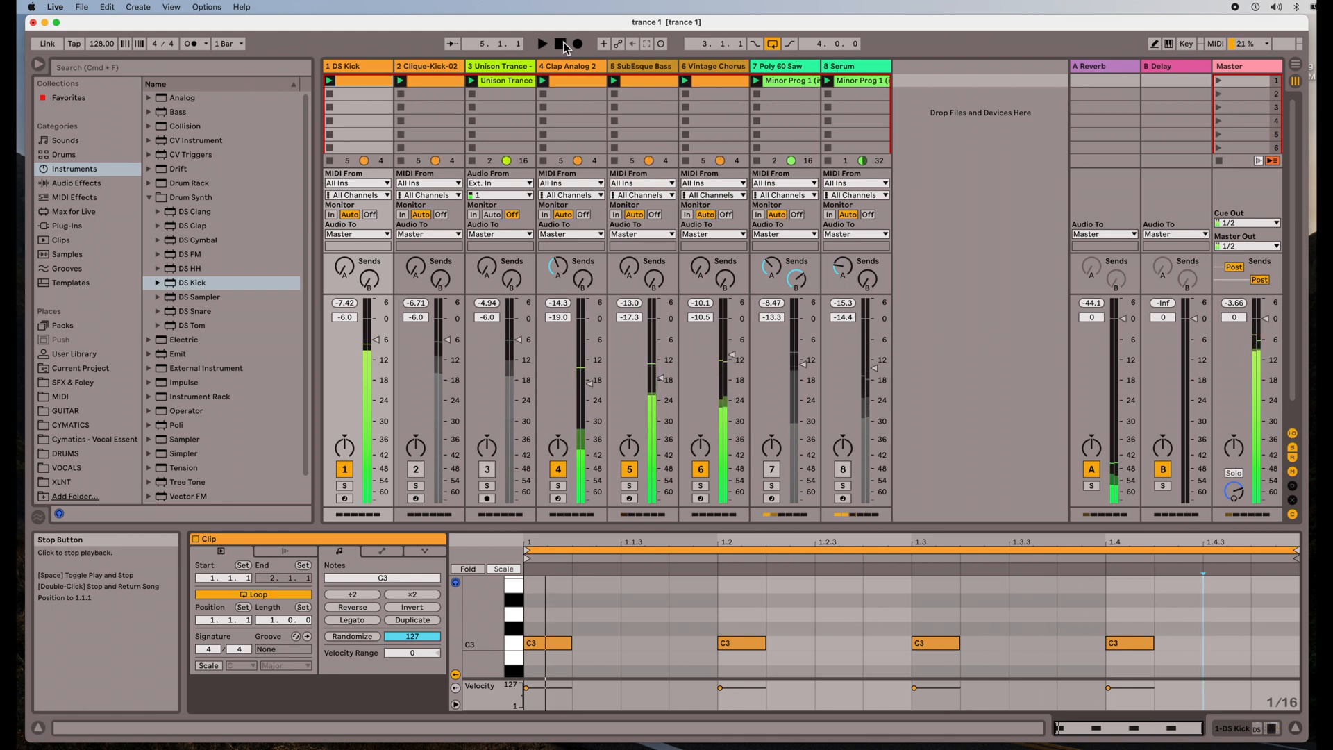
pyautogui.click(374, 67)
# Show DS Kick's devices and sweep its pitch during playback, settling at 36.6 Hz
pyautogui.doubleClick(373, 67)
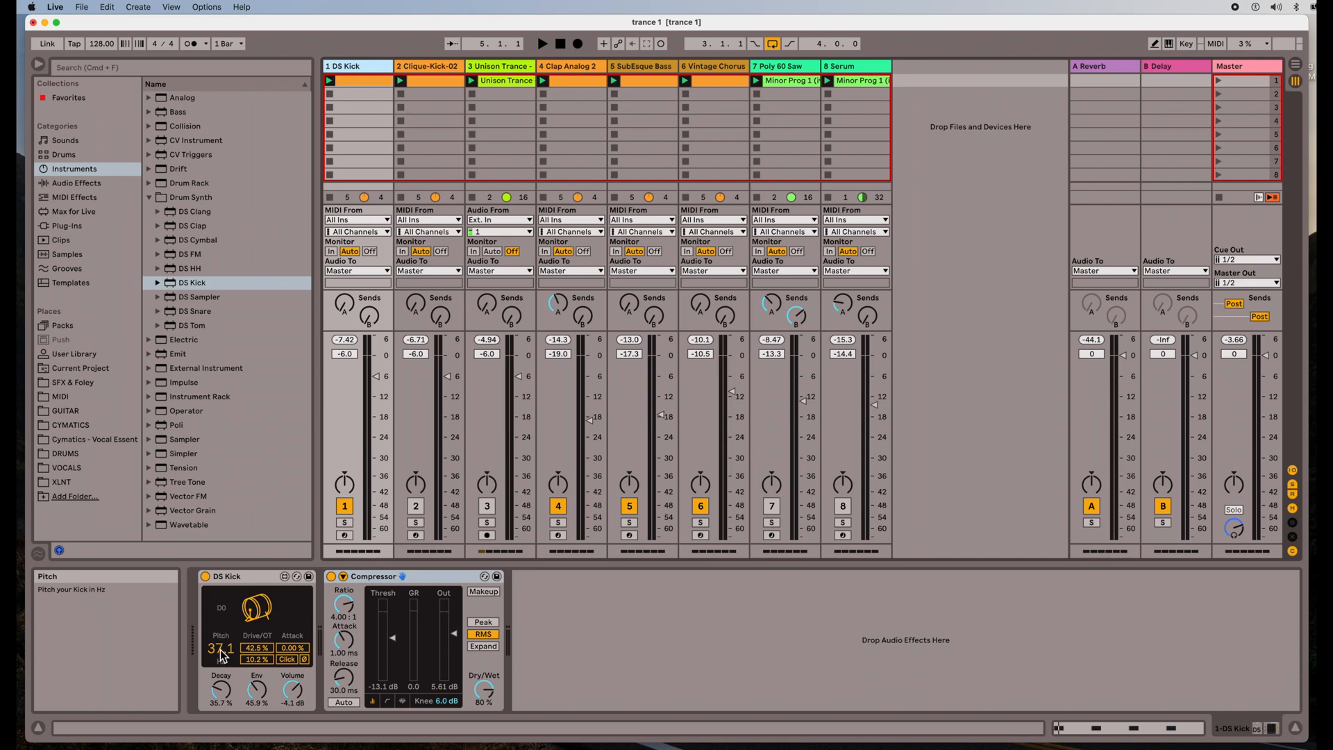
pyautogui.moveTo(223, 655)
pyautogui.mouseDown()
pyautogui.moveTo(223, 614)
pyautogui.moveTo(223, 651)
pyautogui.mouseUp()
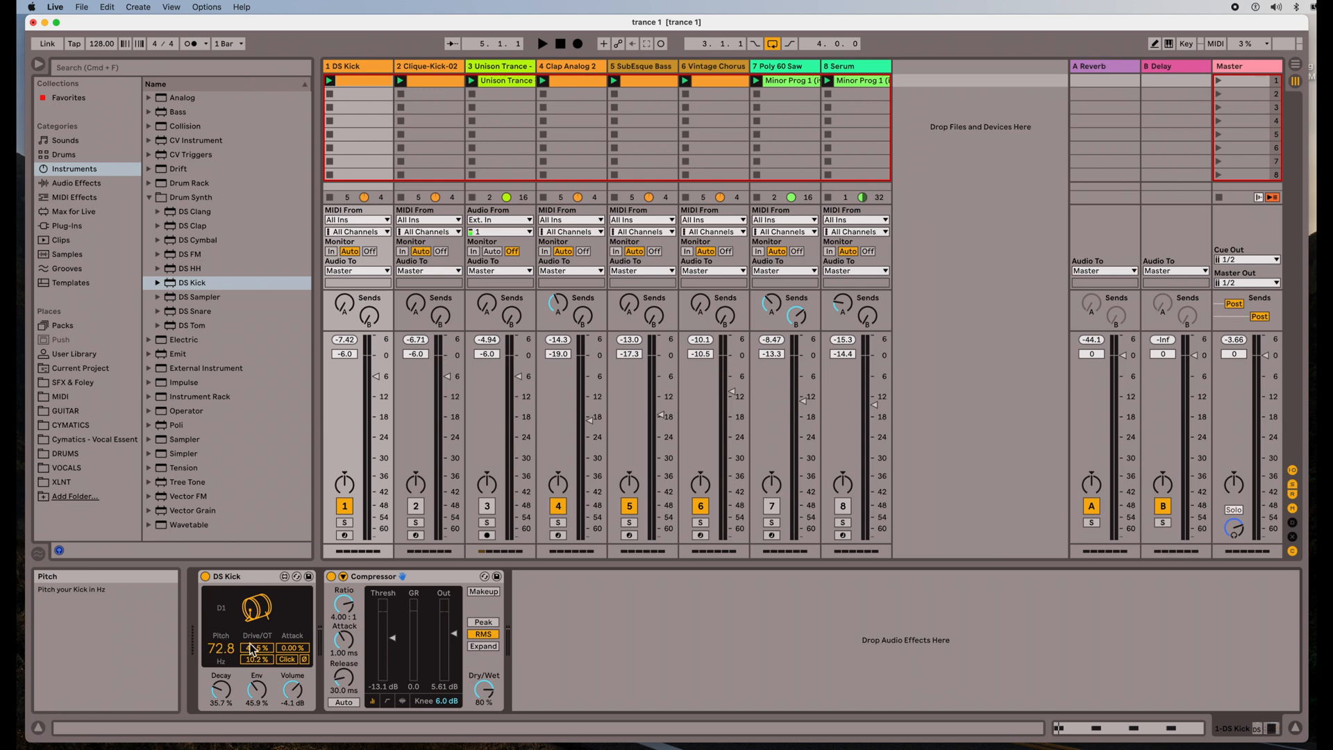
pyautogui.moveTo(224, 654); pyautogui.dragTo(218, 667)
pyautogui.click(546, 45)
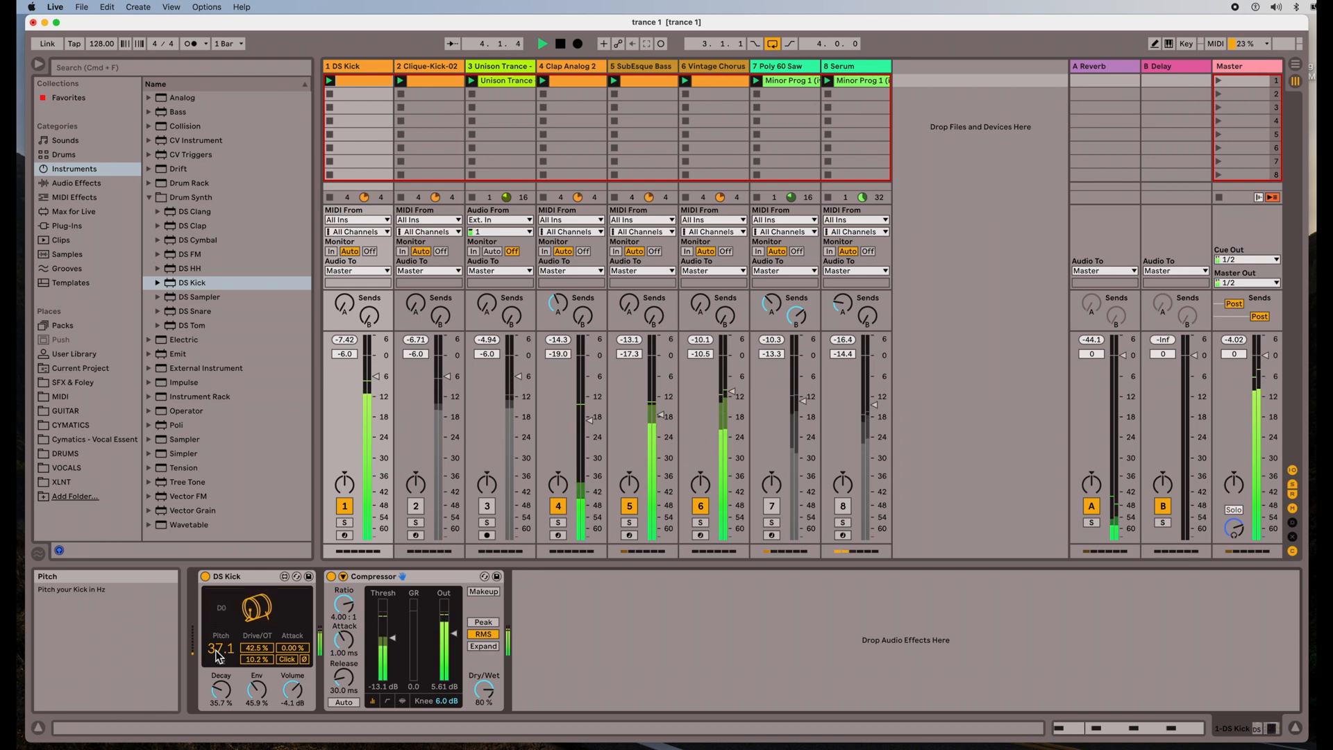
pyautogui.moveTo(219, 654); pyautogui.dragTo(220, 658)
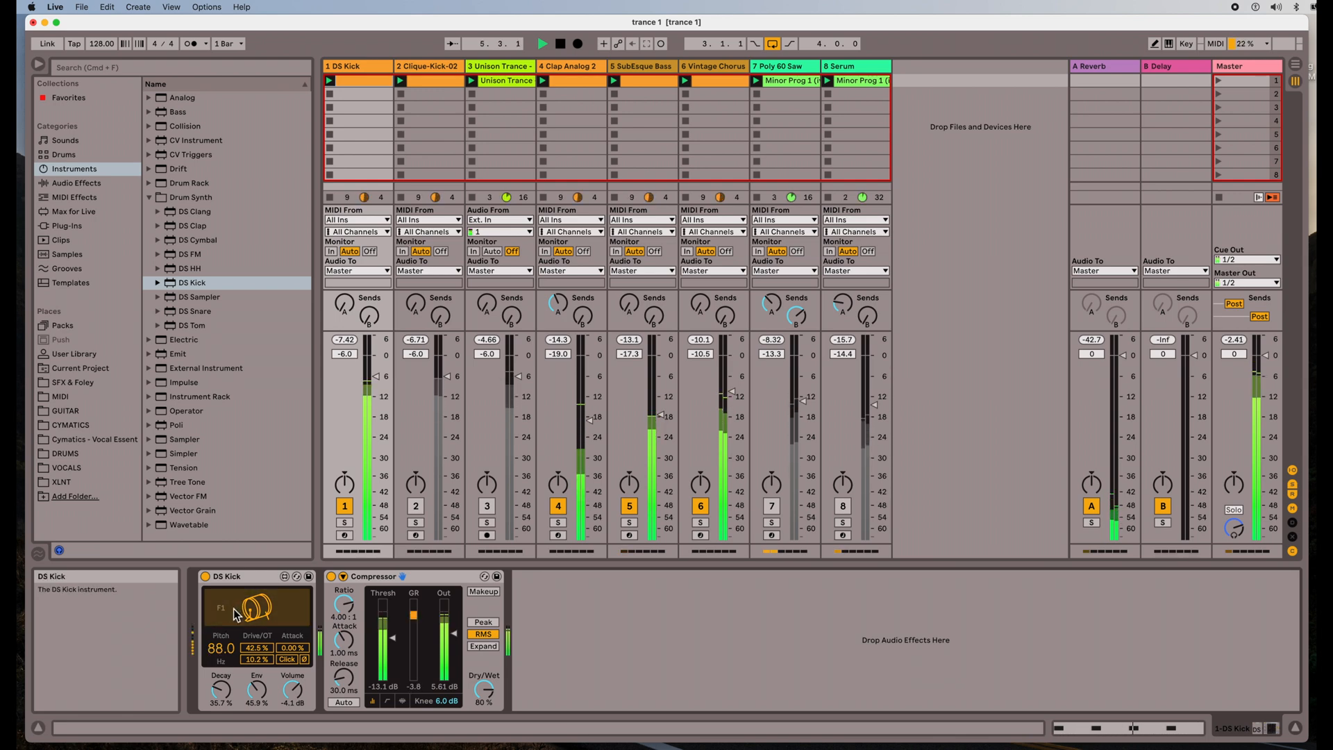
pyautogui.moveTo(218, 647)
pyautogui.mouseDown()
pyautogui.moveTo(219, 668)
pyautogui.moveTo(220, 643)
pyautogui.mouseUp()
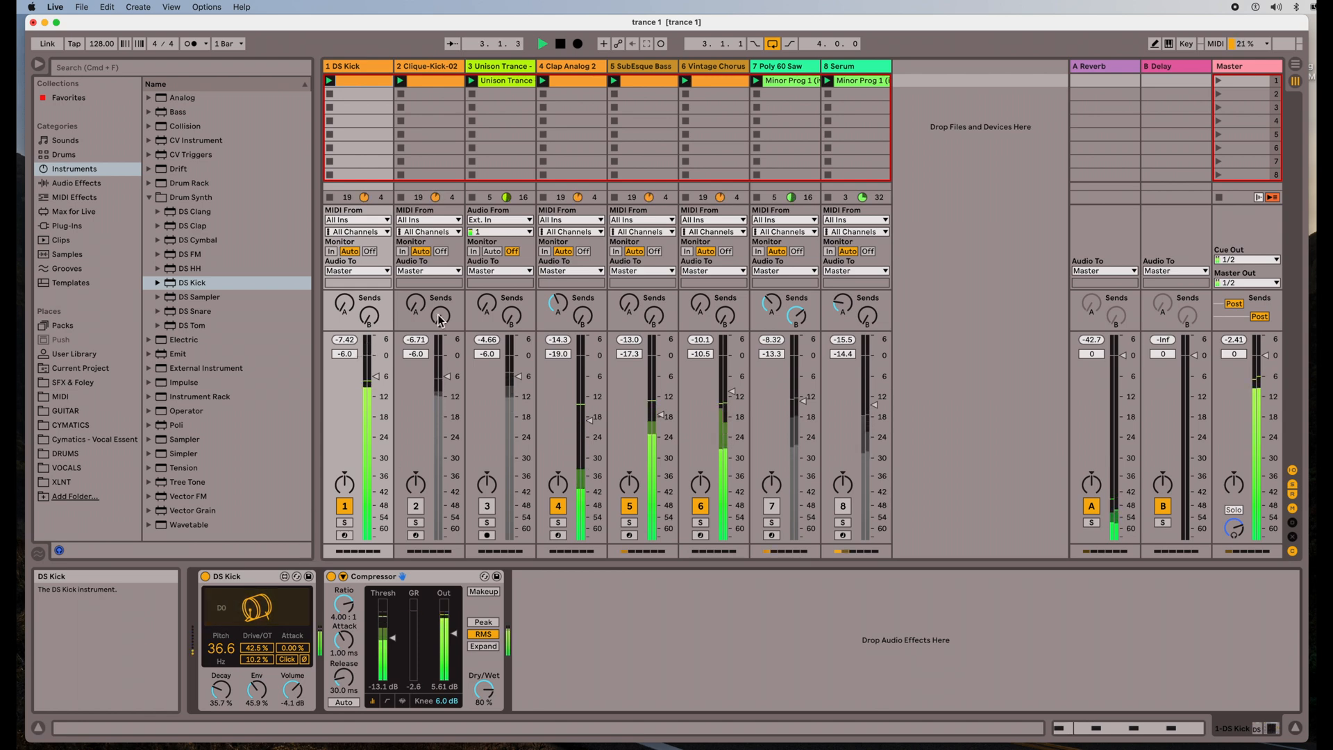
# Stop playback, show Clique-Kick-02's Simpler, Compressor and Tuner, and browse Audio Effects
pyautogui.click(560, 44)
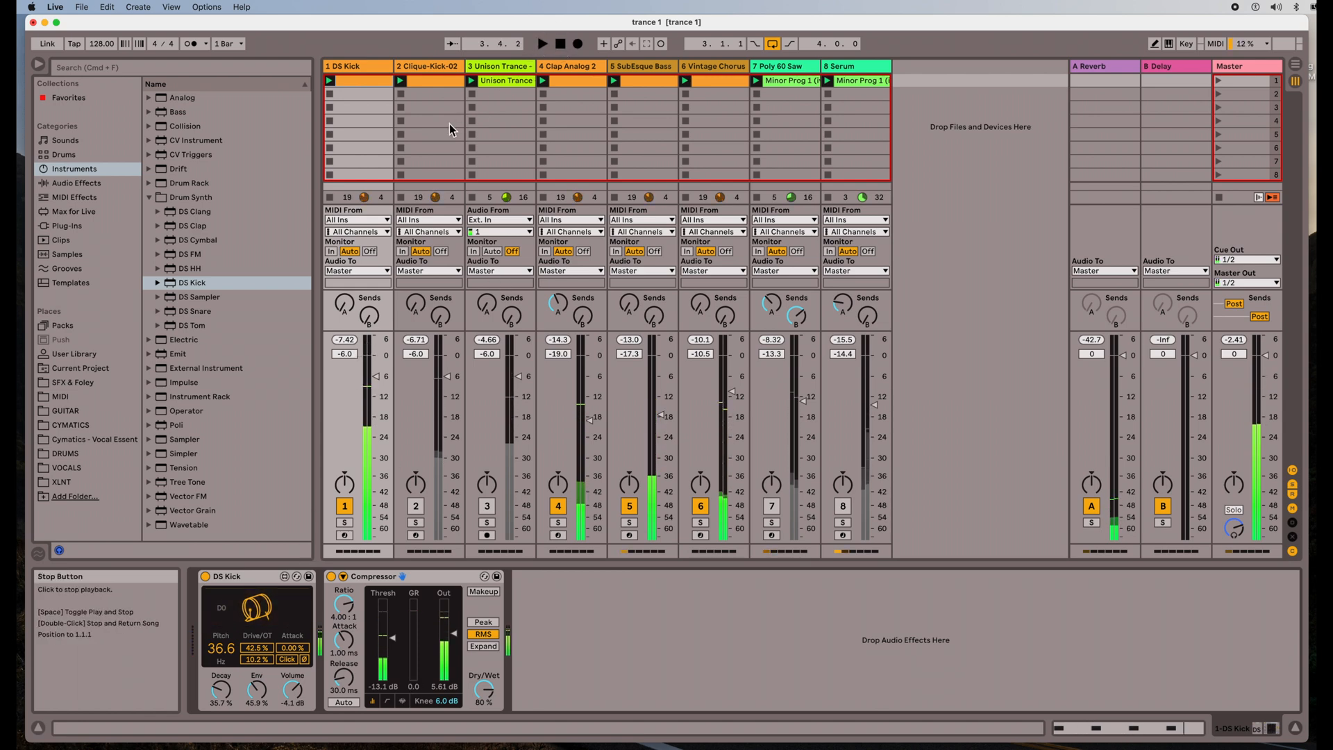
pyautogui.click(434, 69)
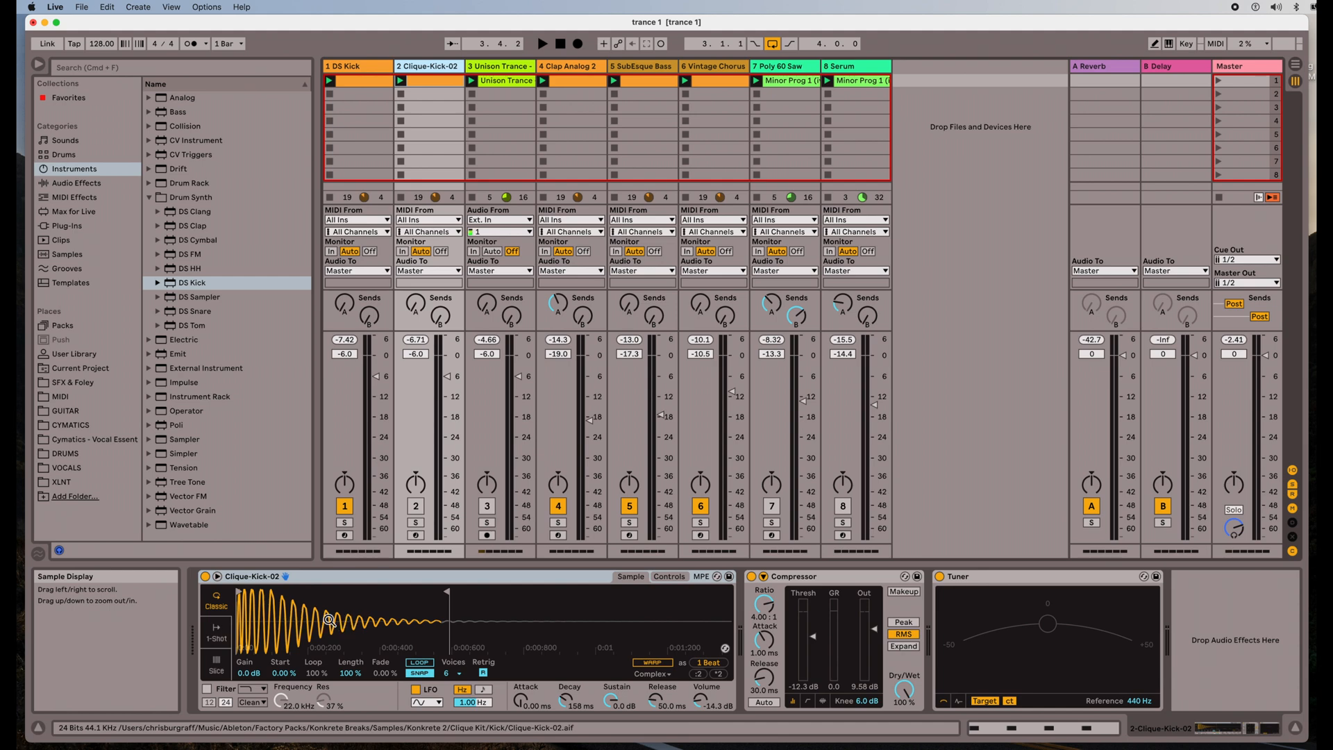
pyautogui.click(1025, 580)
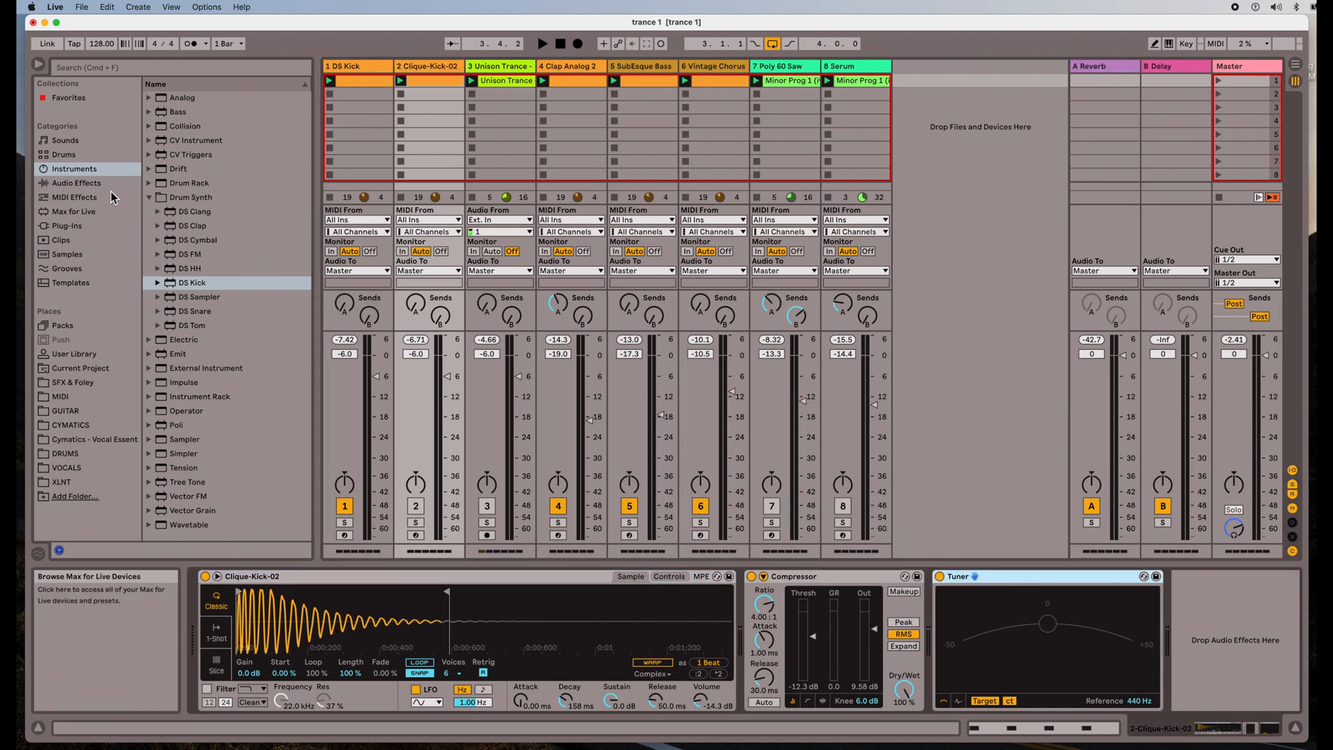
pyautogui.click(76, 183)
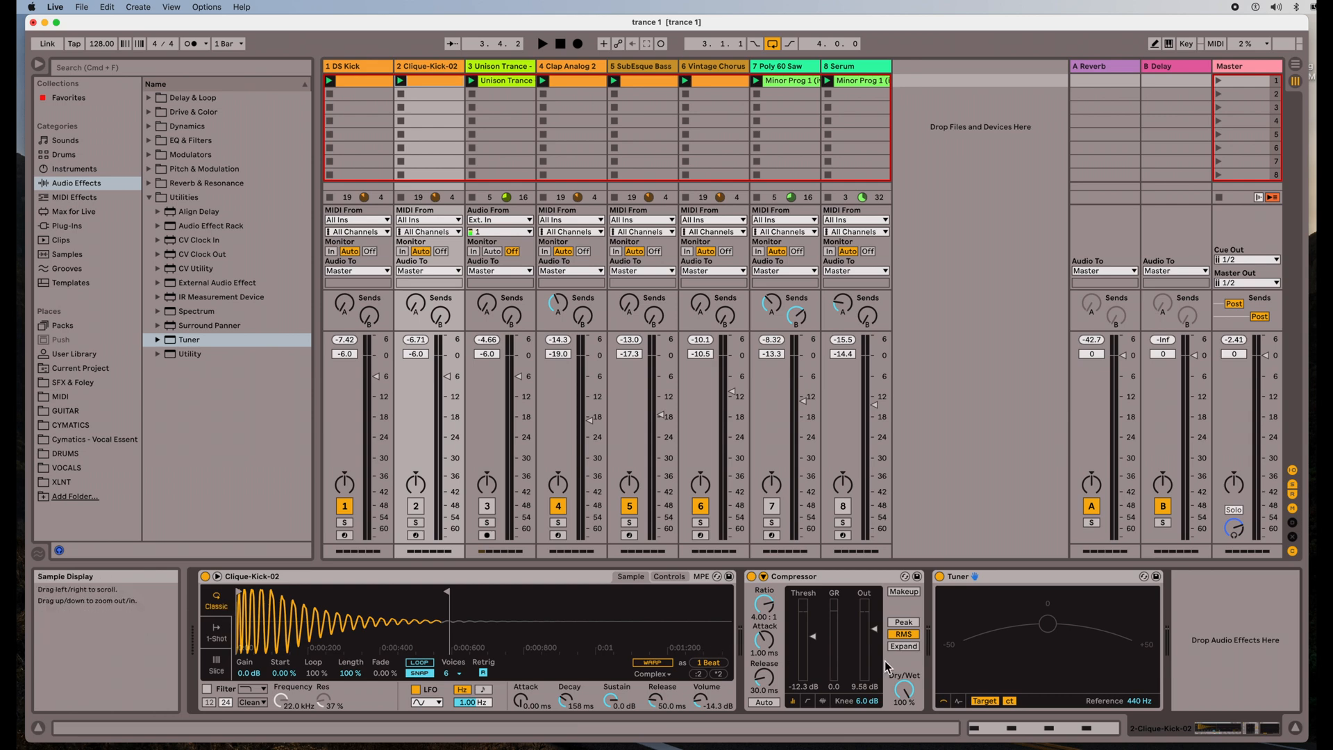
# Switch on Clique-Kick-02, mute DS Kick, play the set and put Simpler in 1-Shot mode
pyautogui.click(411, 507)
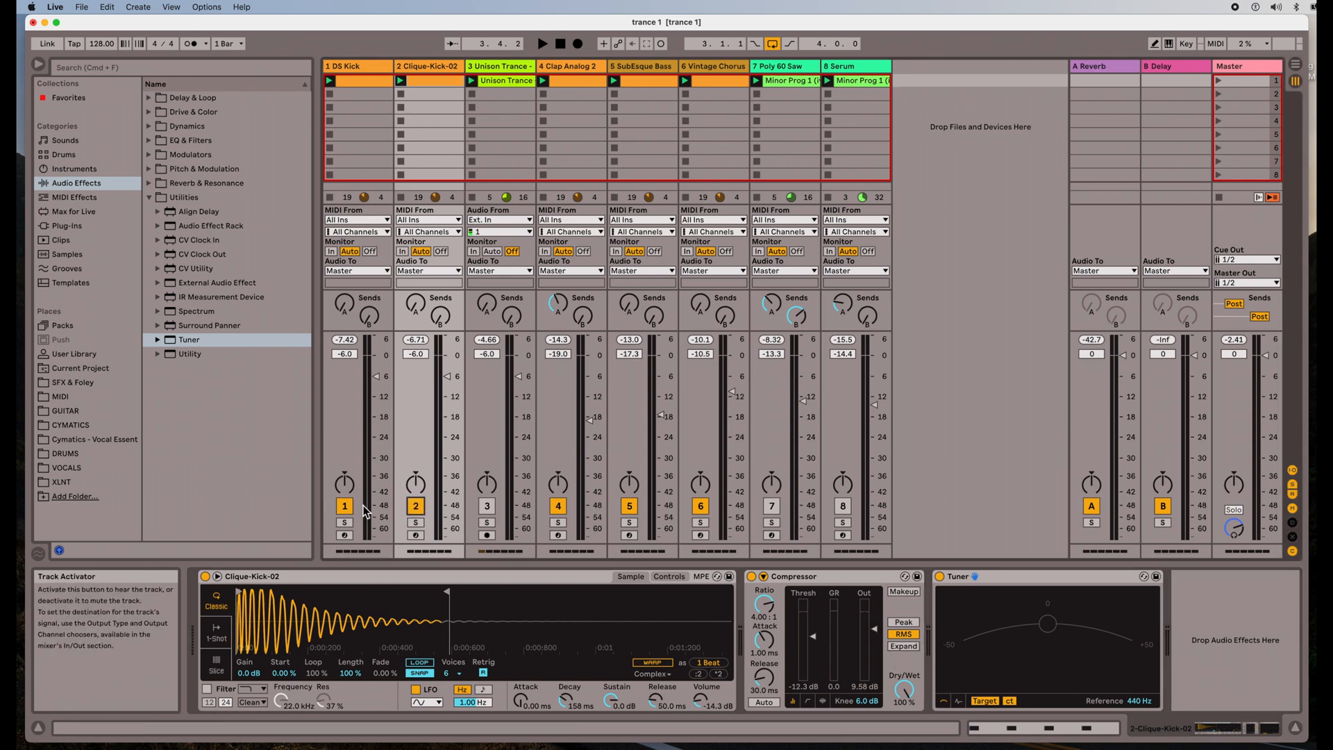
pyautogui.click(345, 507)
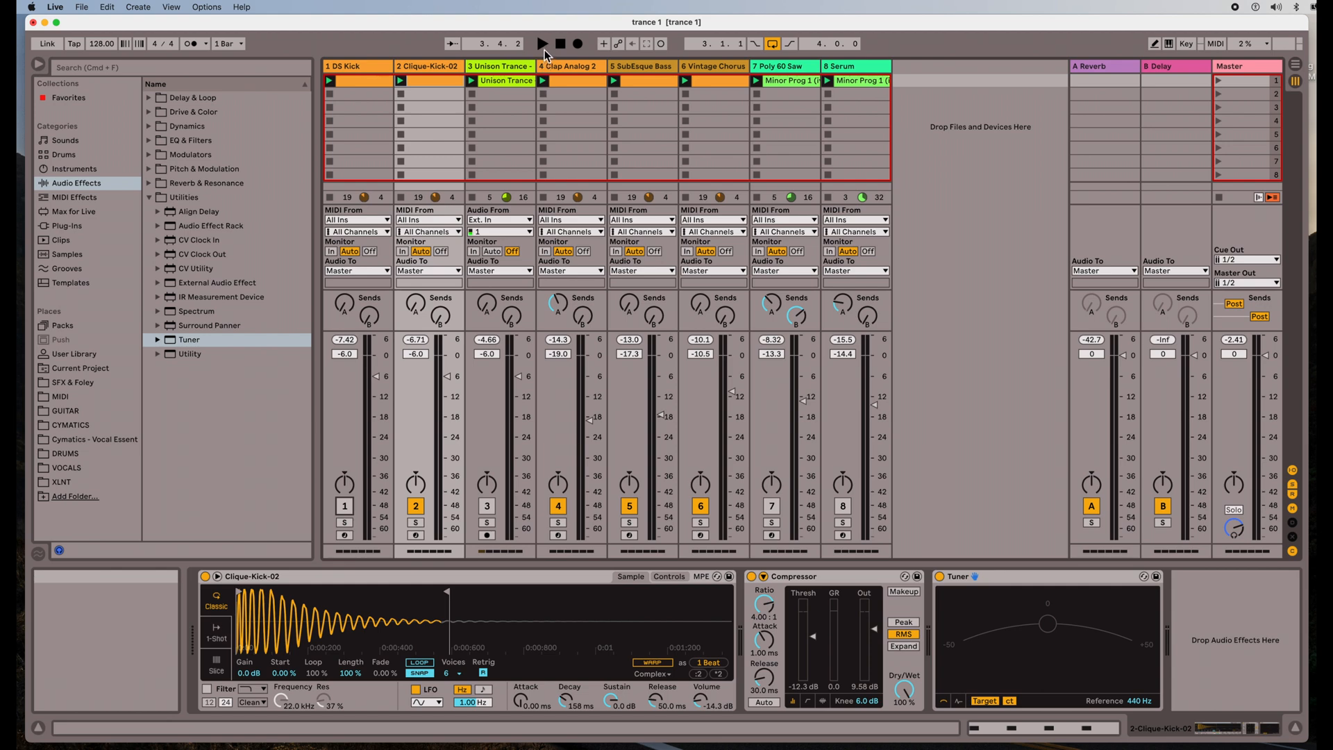
pyautogui.press('space')
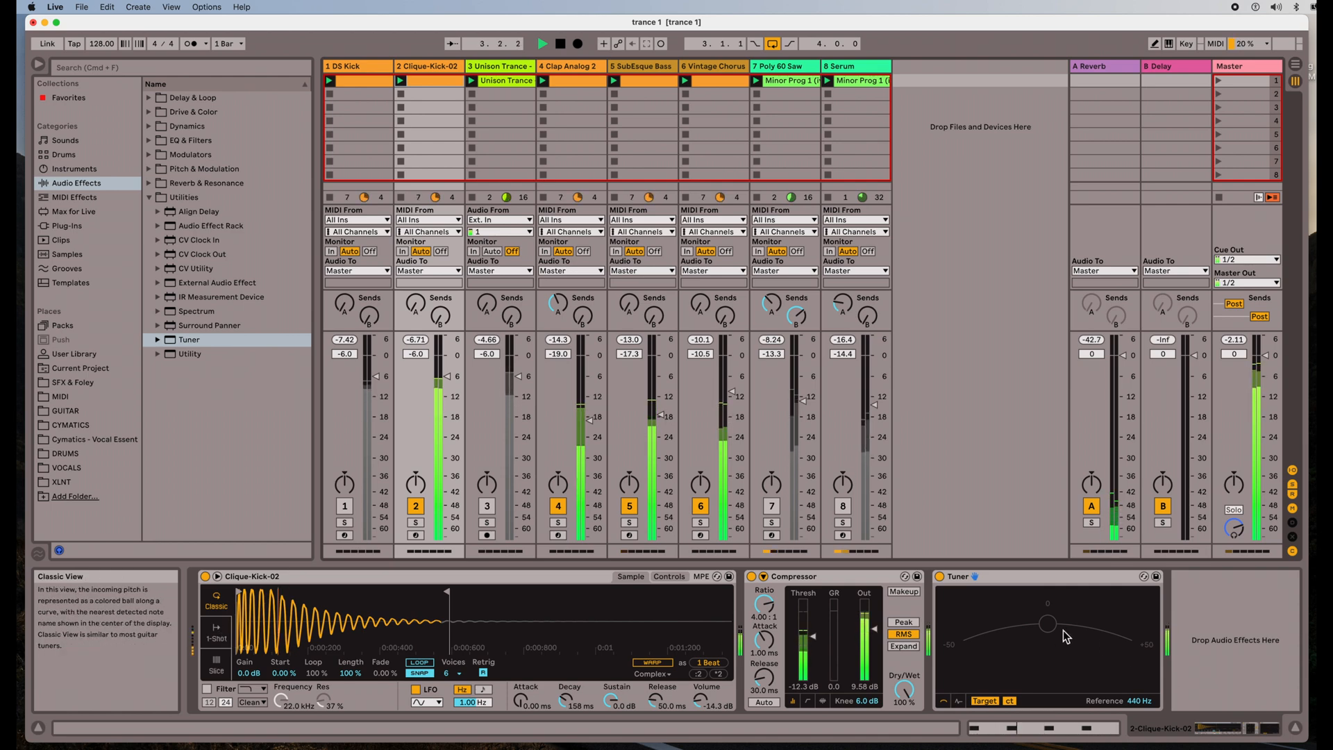
pyautogui.click(216, 636)
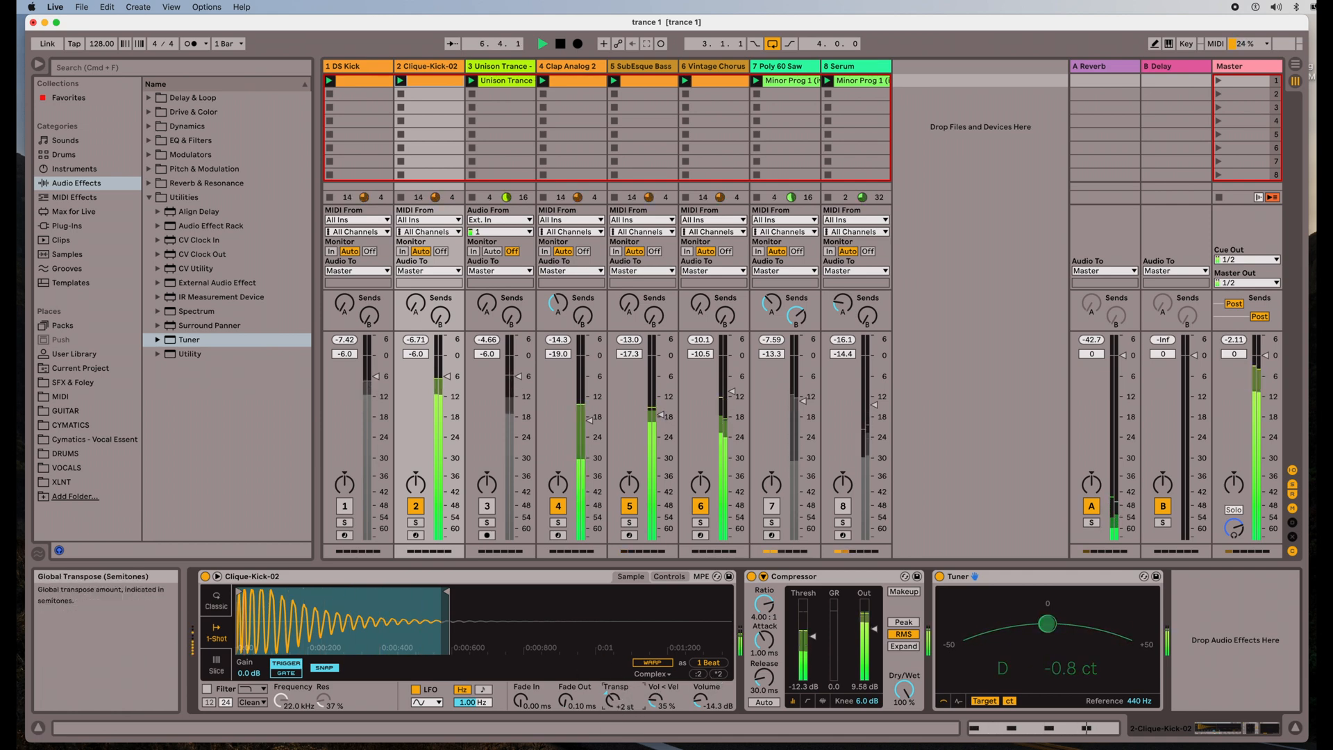
# Try transposing the Clique kick sample to −2 then +3 semitones, and return Simpler to Classic mode
pyautogui.moveTo(617, 702); pyautogui.dragTo(617, 703)
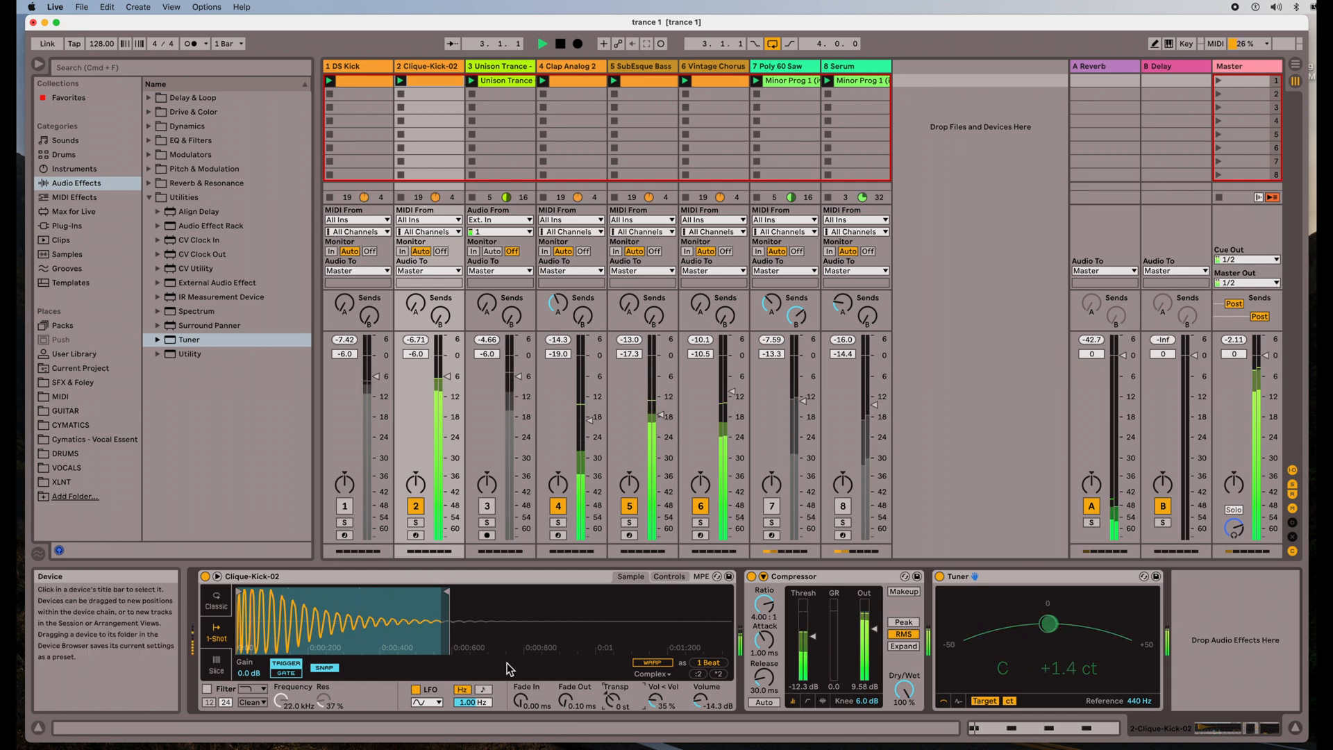
pyautogui.moveTo(611, 703); pyautogui.dragTo(611, 693)
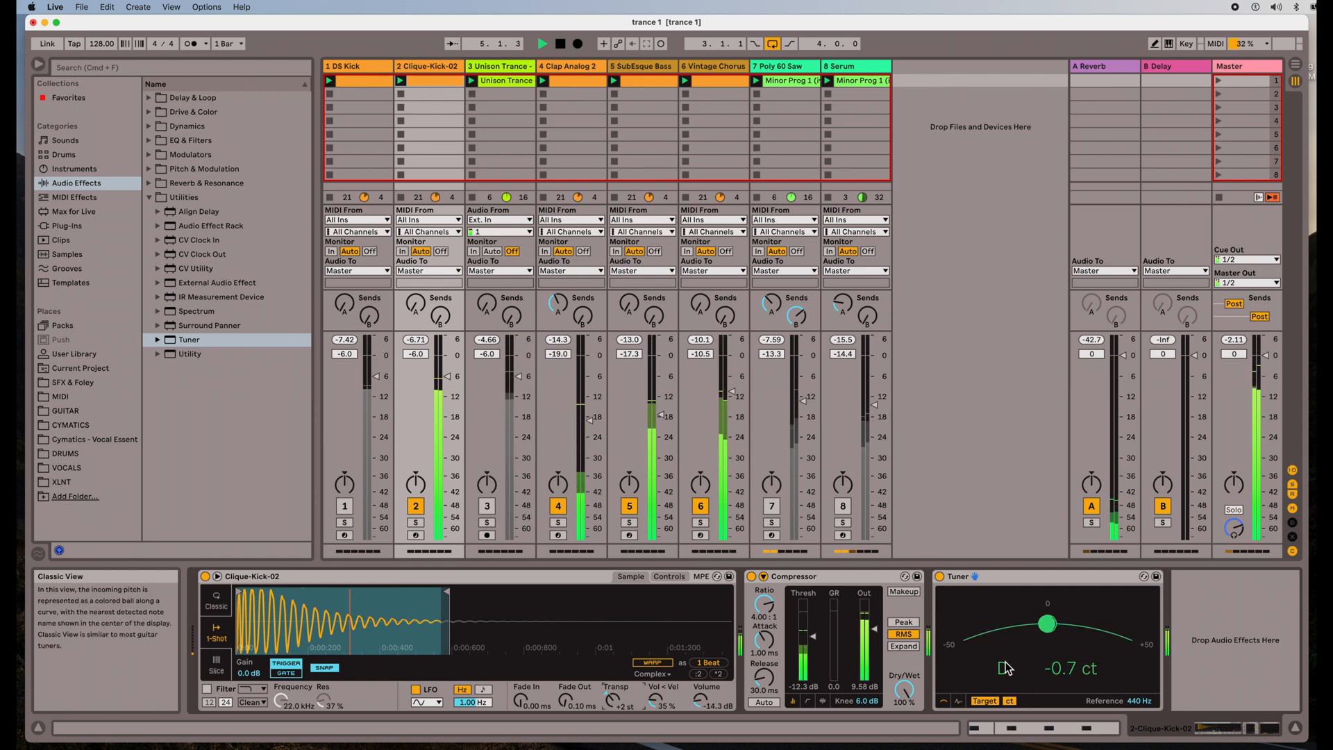
pyautogui.click(216, 601)
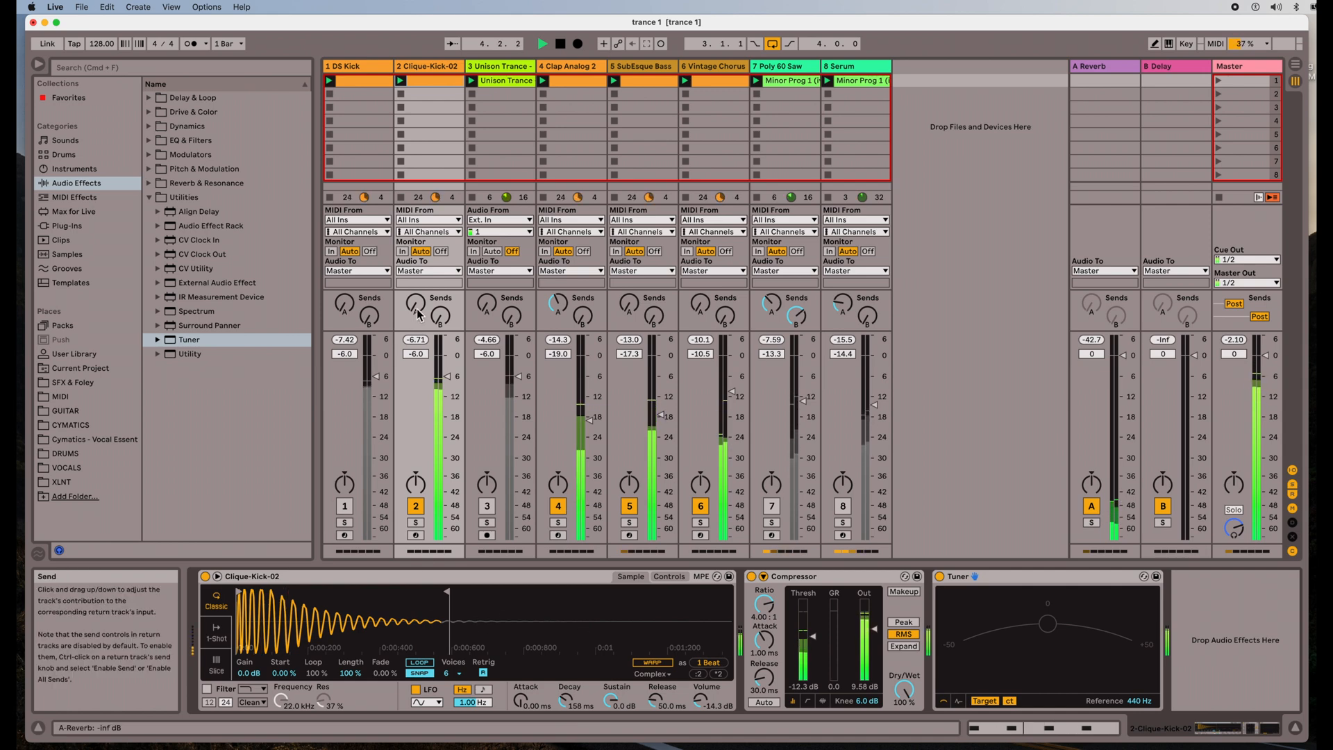
# Stop playback, mute Clique-Kick-02, switch on Unison Trance and select its track
pyautogui.click(561, 44)
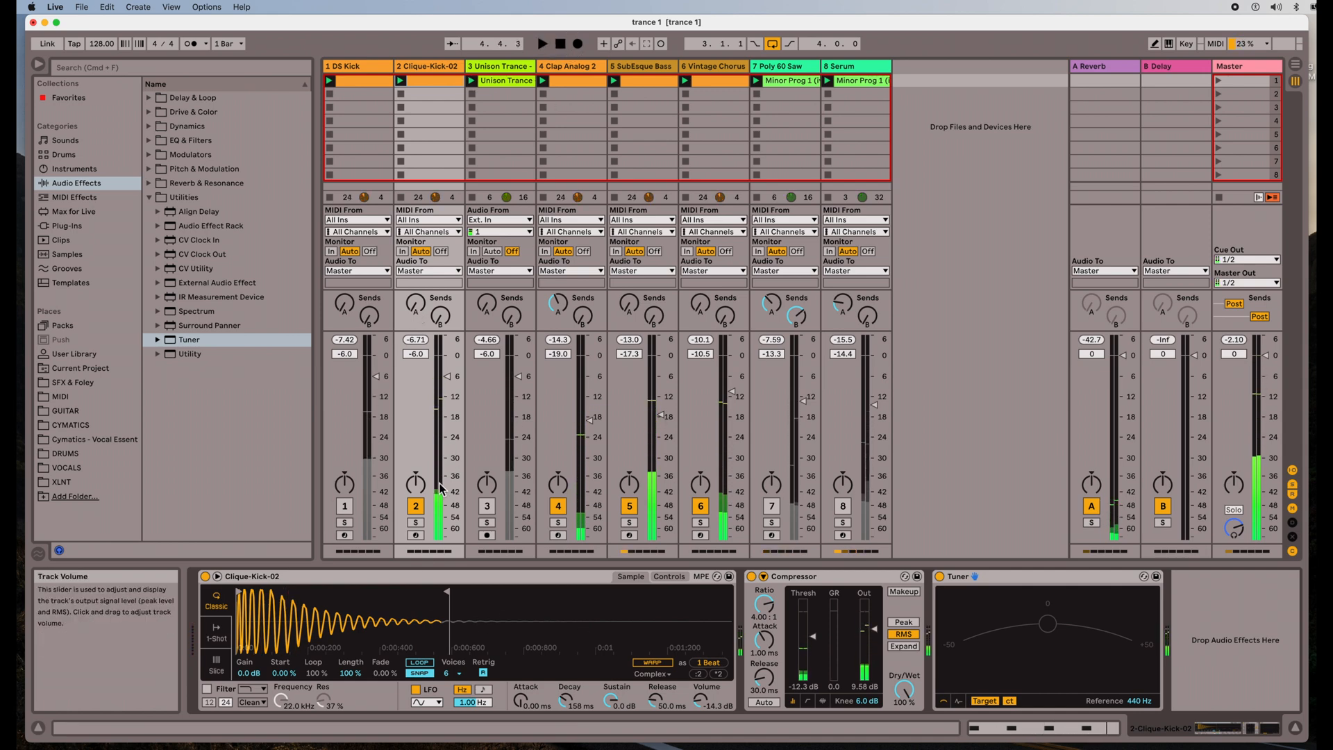
pyautogui.click(416, 506)
pyautogui.click(487, 506)
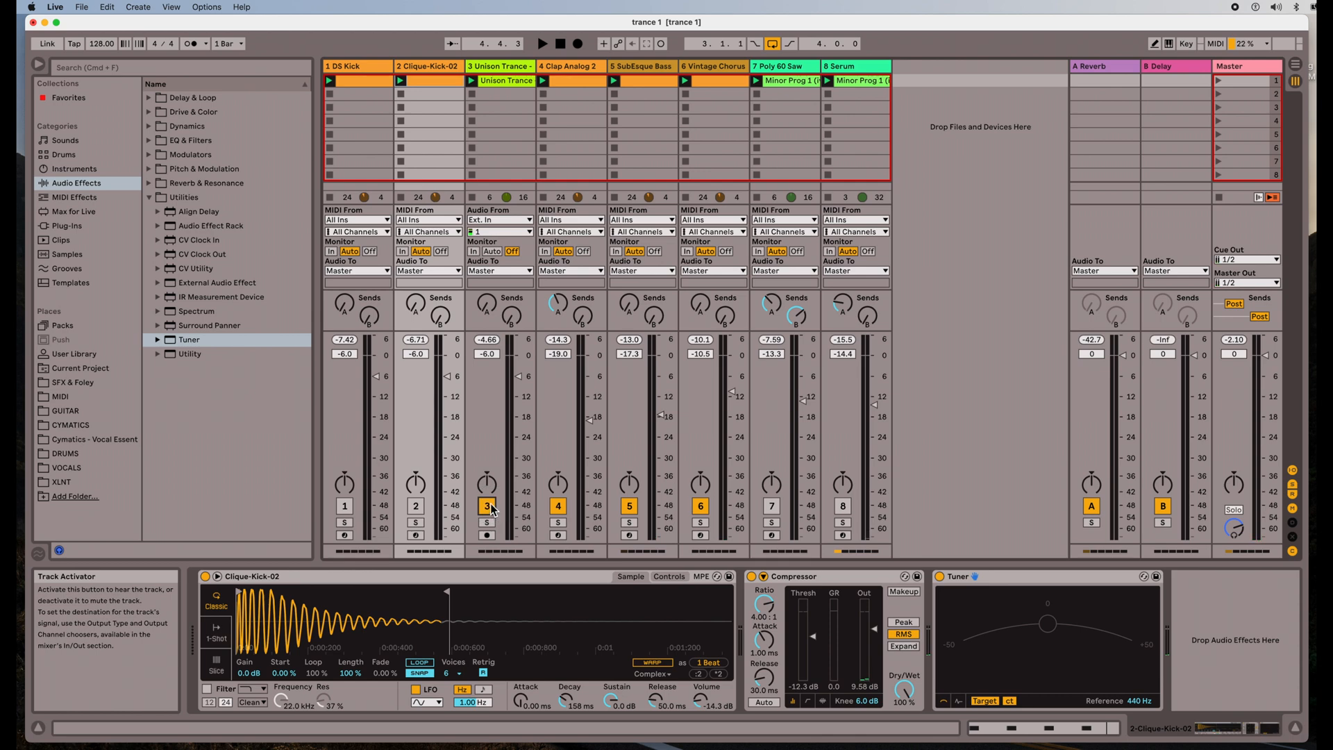
pyautogui.click(500, 66)
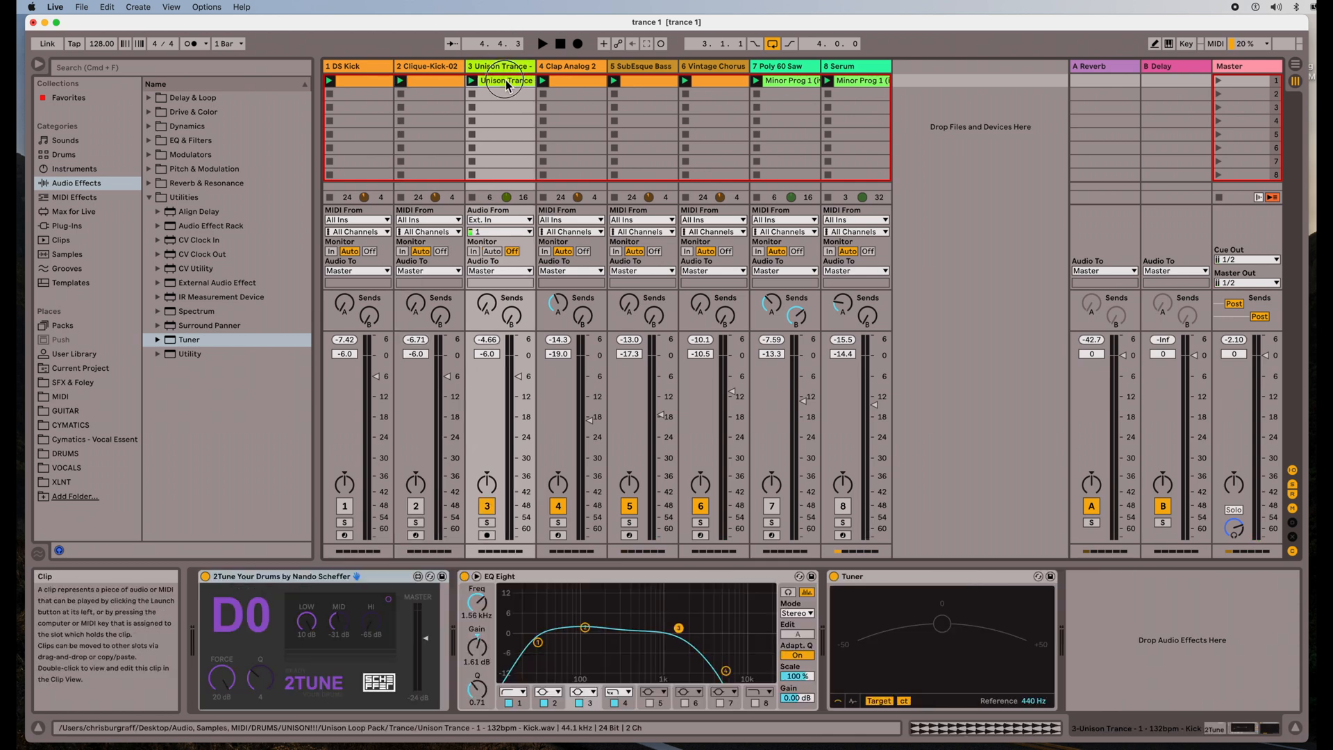
pyautogui.doubleClick(506, 81)
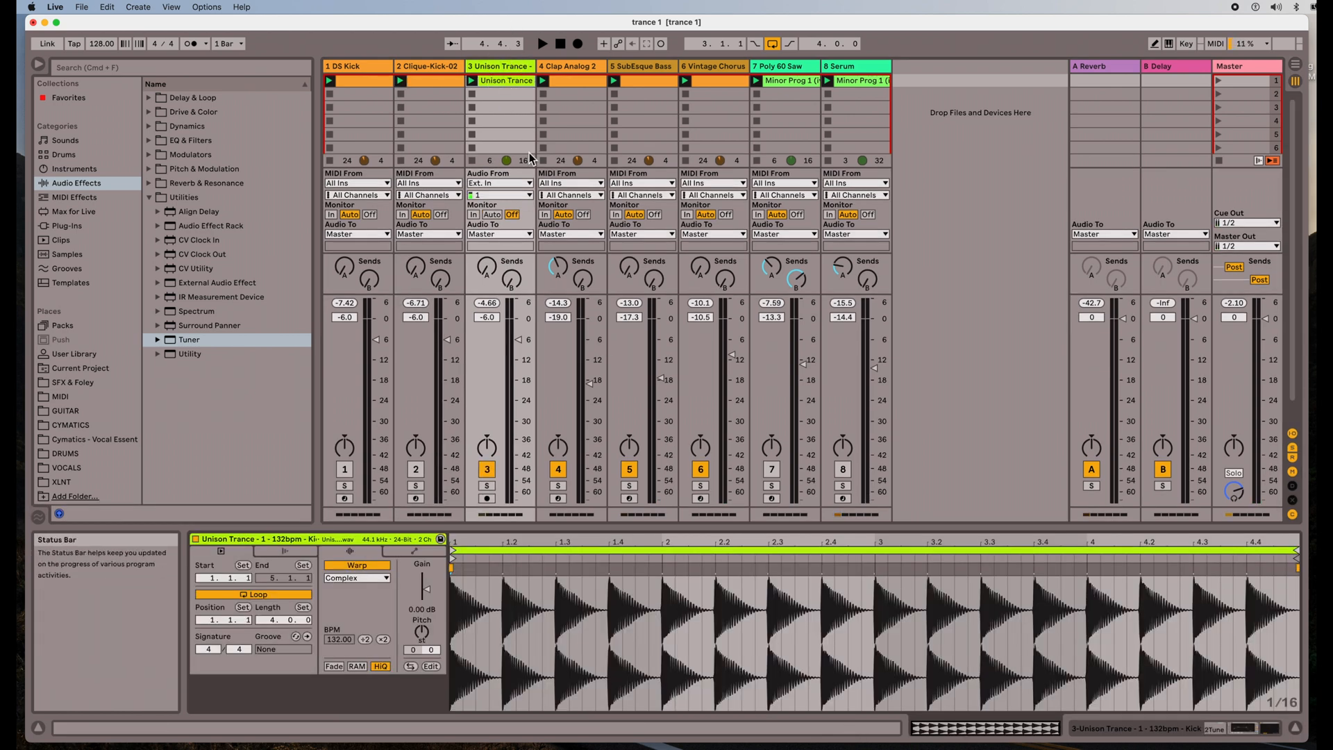
pyautogui.click(507, 65)
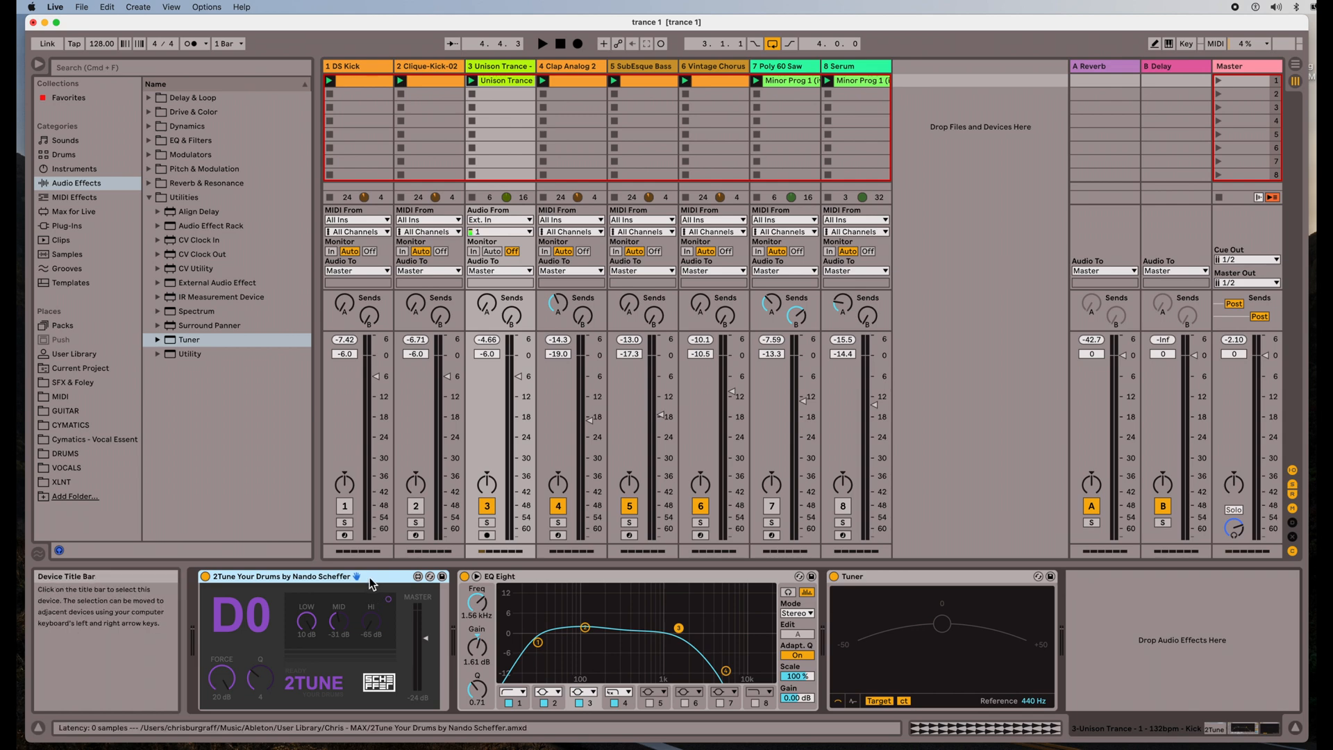
# List the Max for Live audio effects and pick out 2Tune Your Drums
pyautogui.click(87, 210)
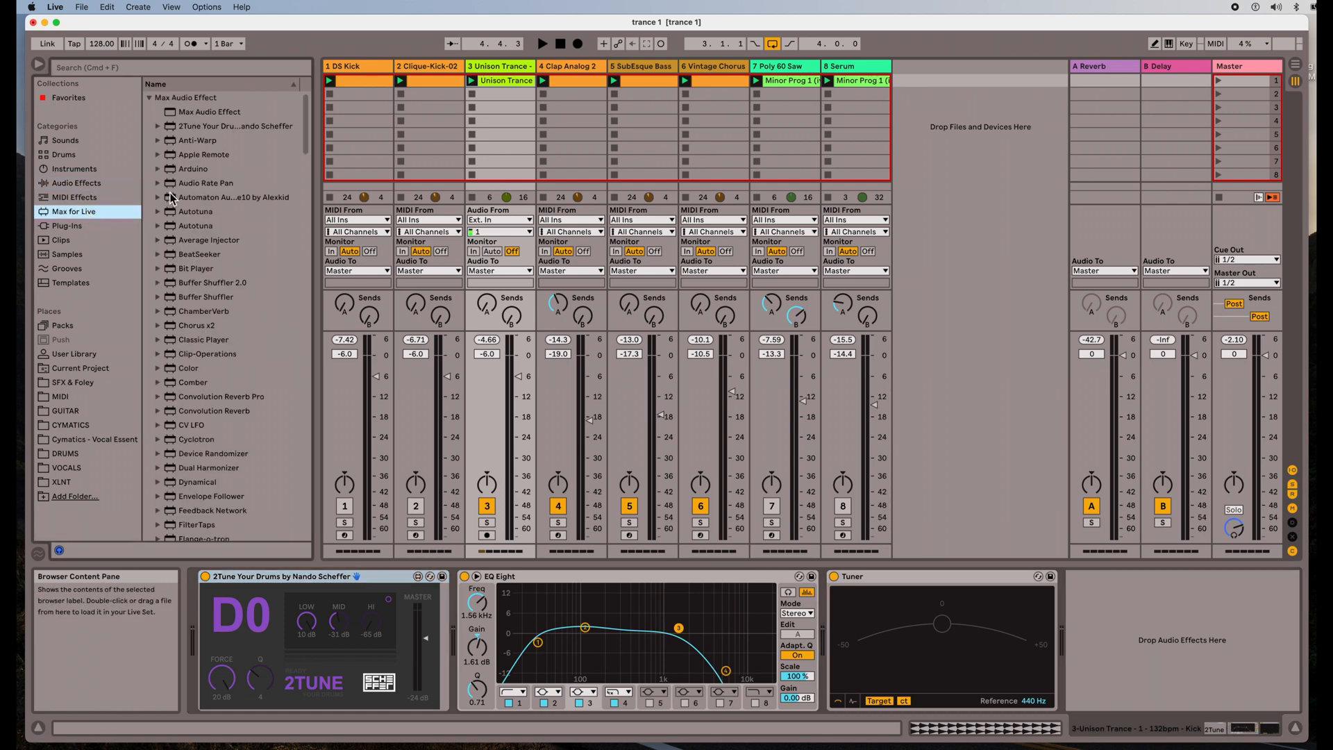
pyautogui.click(192, 131)
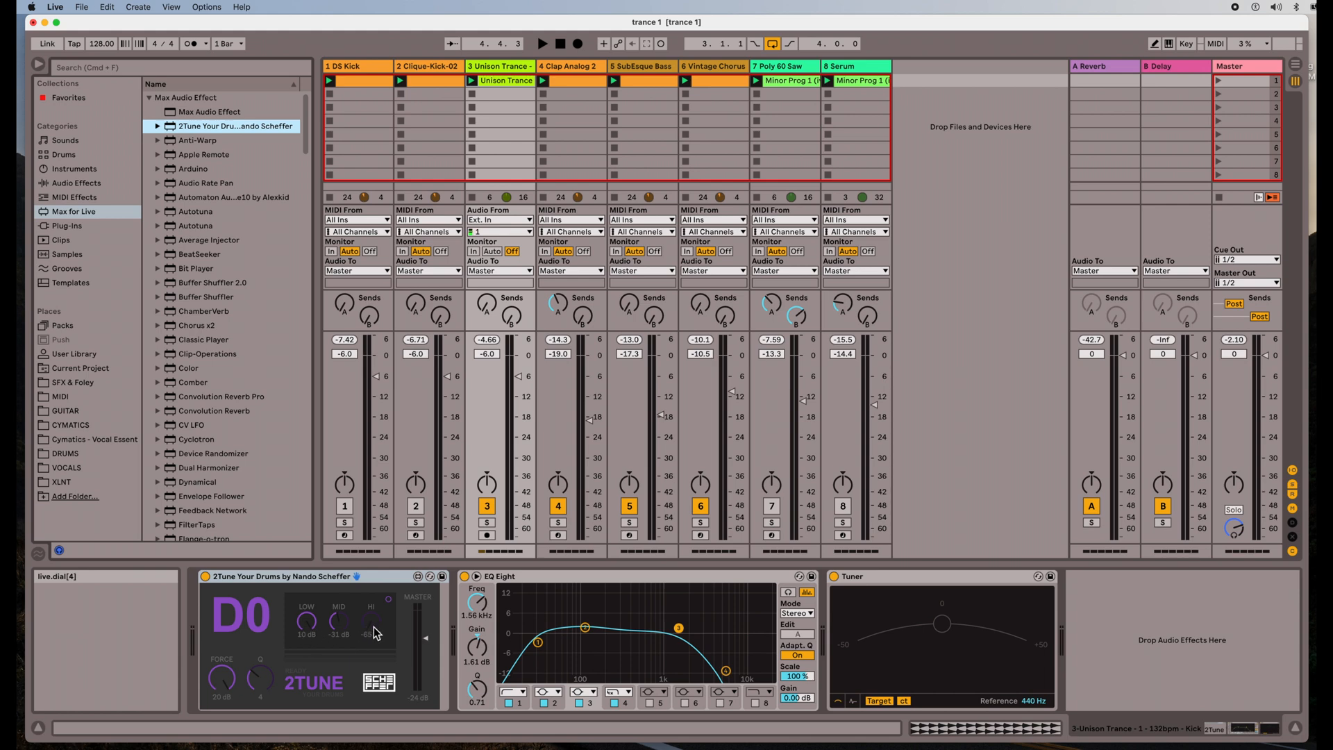
pyautogui.moveTo(375, 634); pyautogui.dragTo(373, 577)
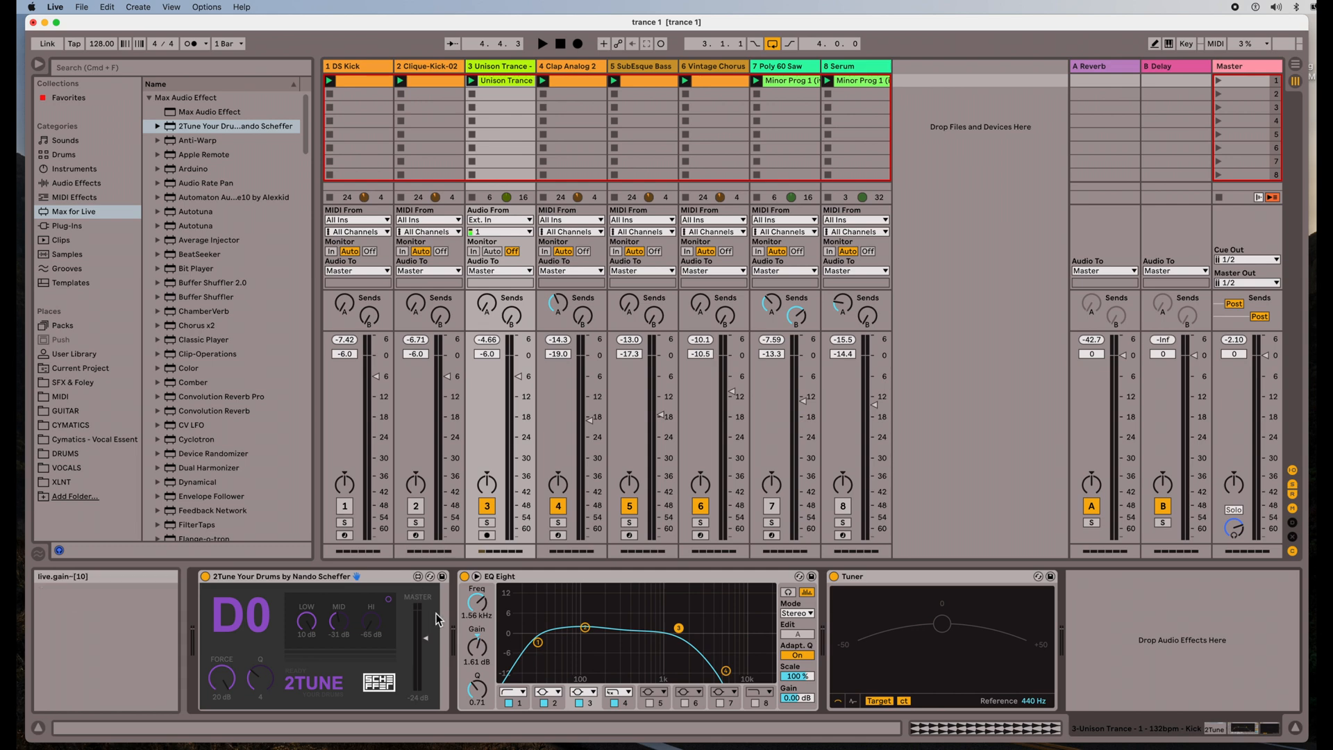
pyautogui.click(546, 44)
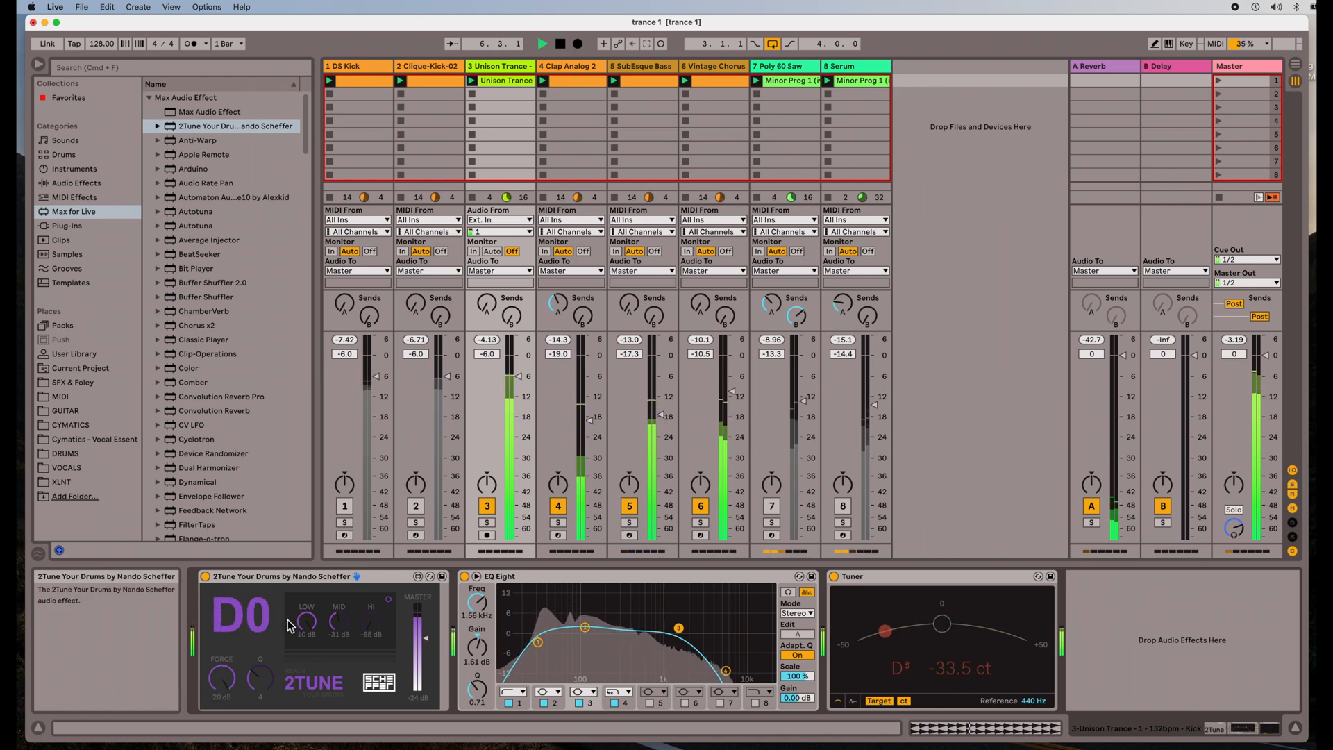
pyautogui.click(568, 47)
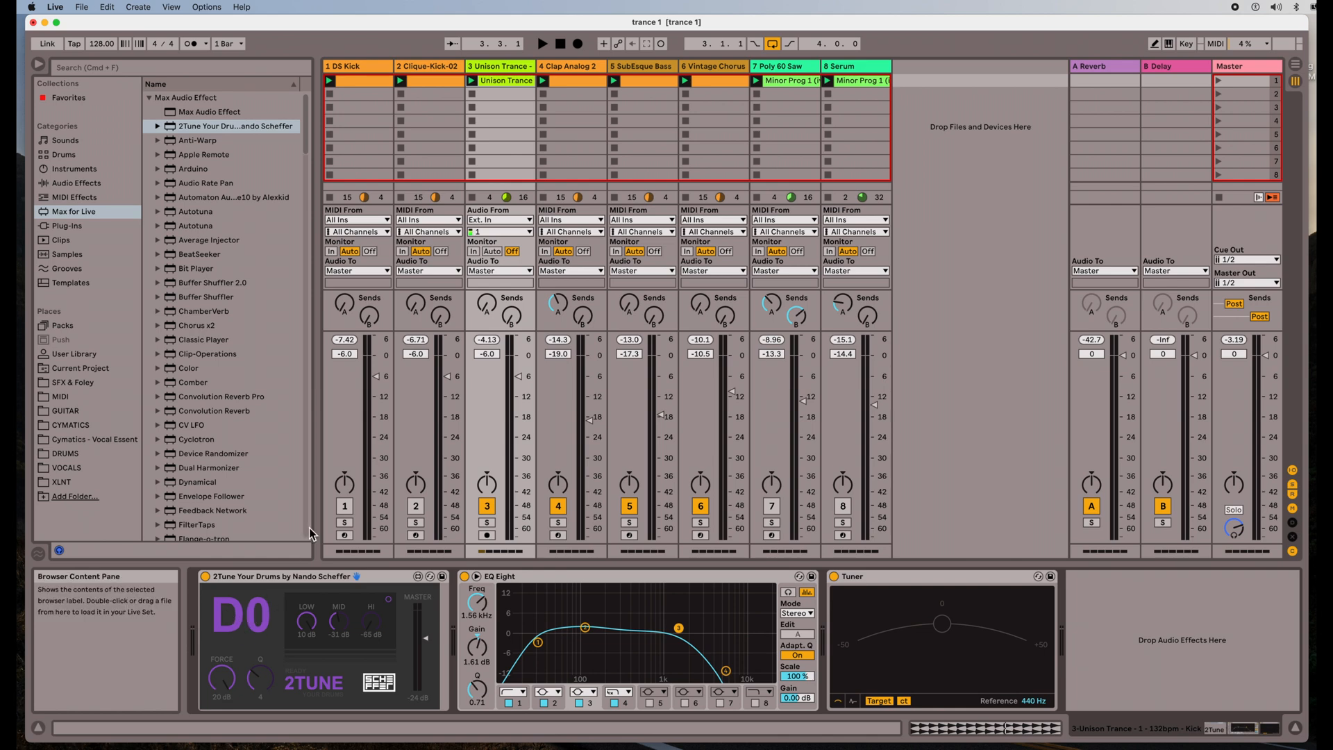
# Toggle Clique-Kick-02's Simpler to 1-Shot and back to Classic, then show DS Kick's devices
pyautogui.click(429, 69)
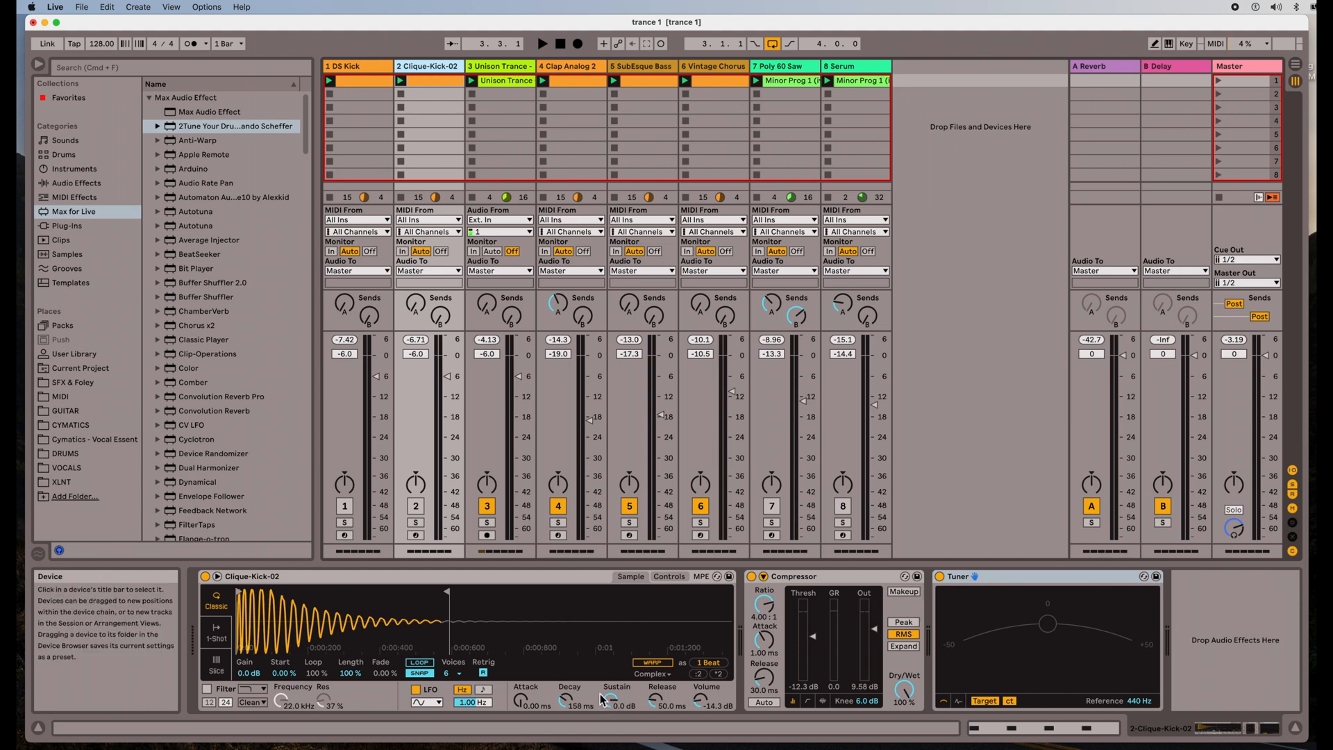
pyautogui.click(222, 637)
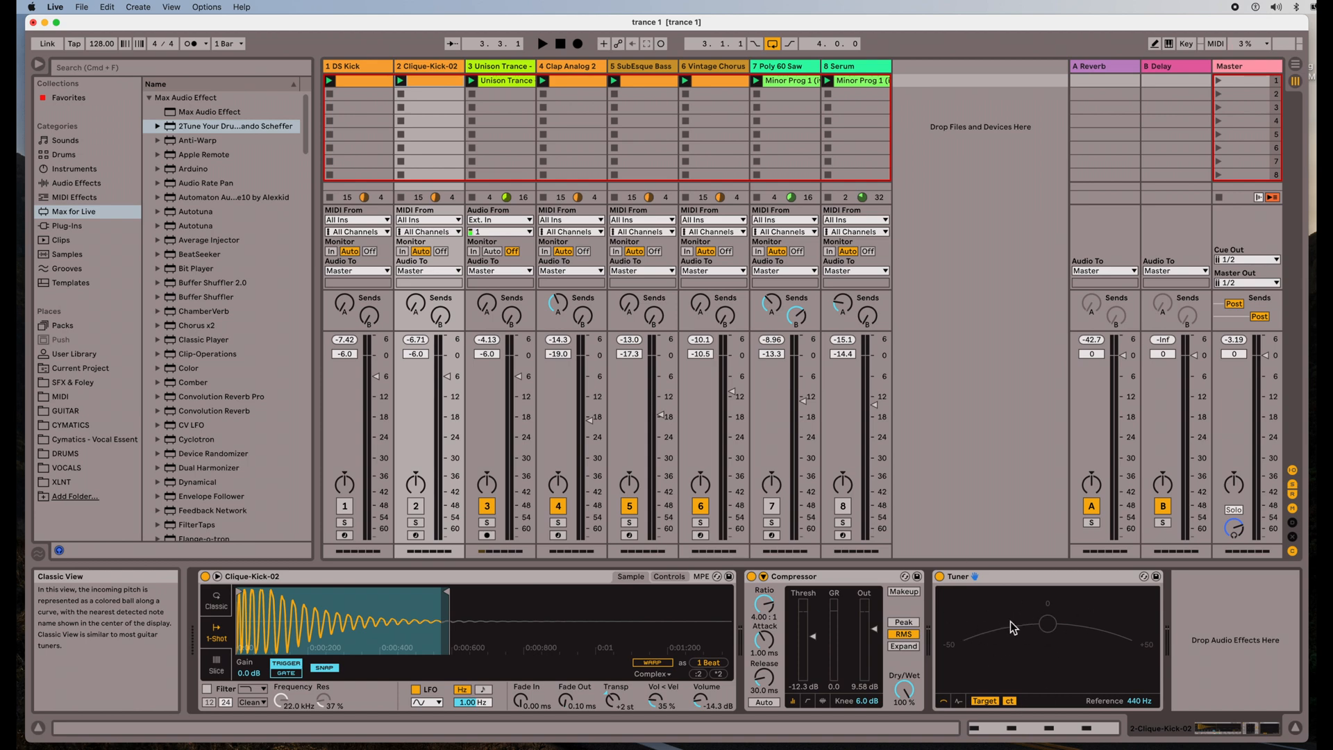
pyautogui.click(224, 609)
pyautogui.click(353, 69)
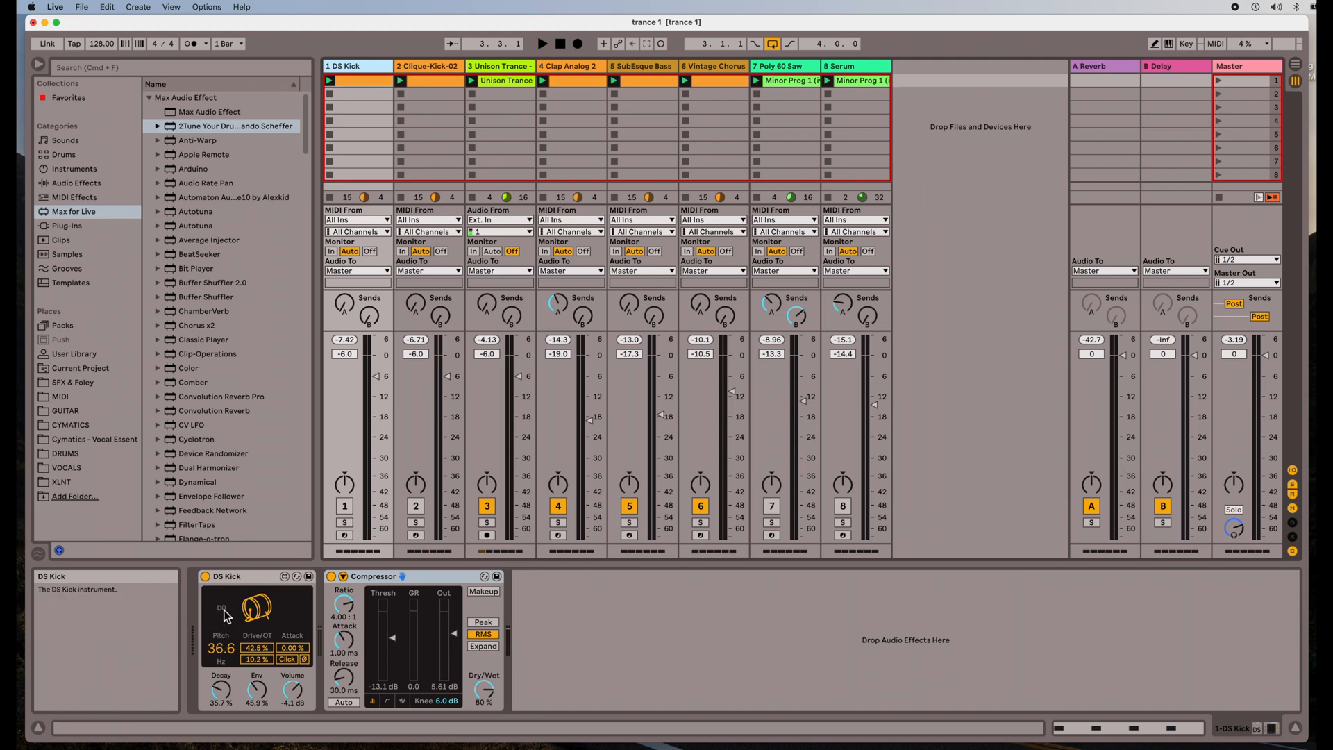
# Return playback to 1.1.1 and mute the Unison Trance track
pyautogui.click(558, 50)
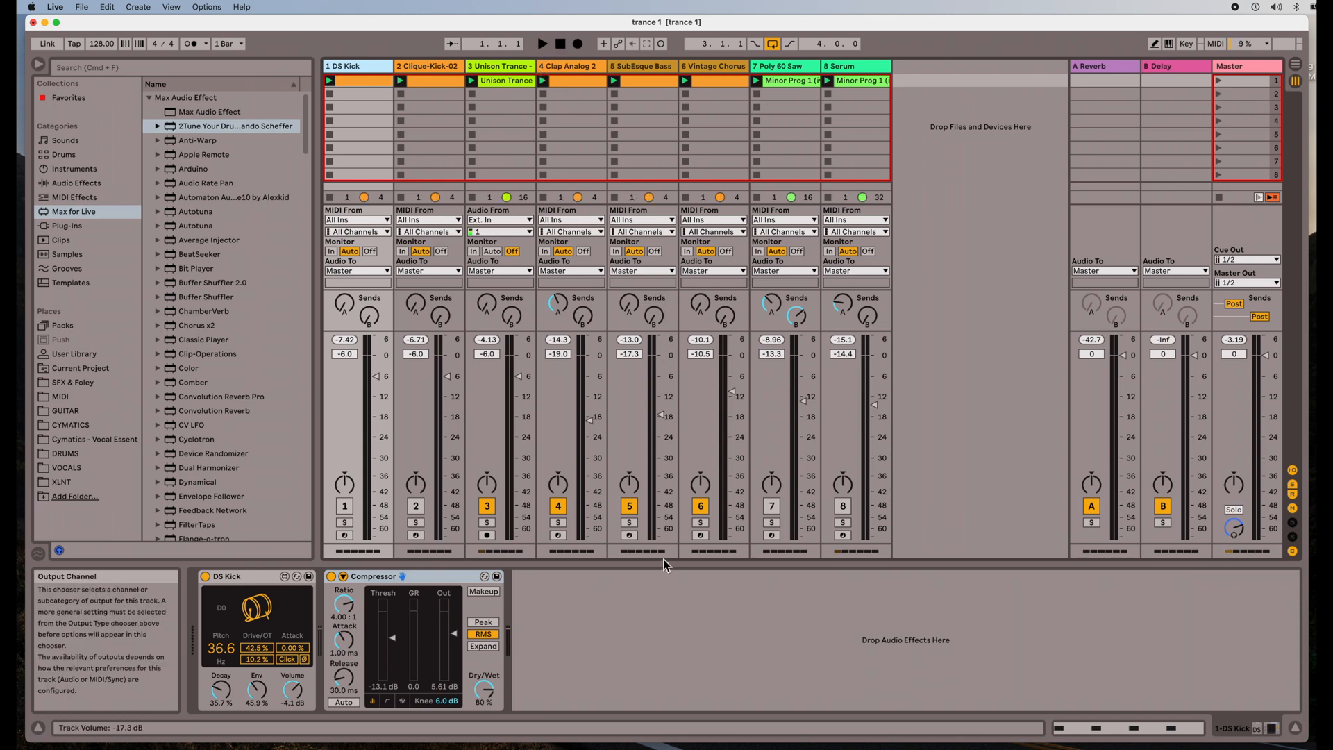
pyautogui.click(487, 506)
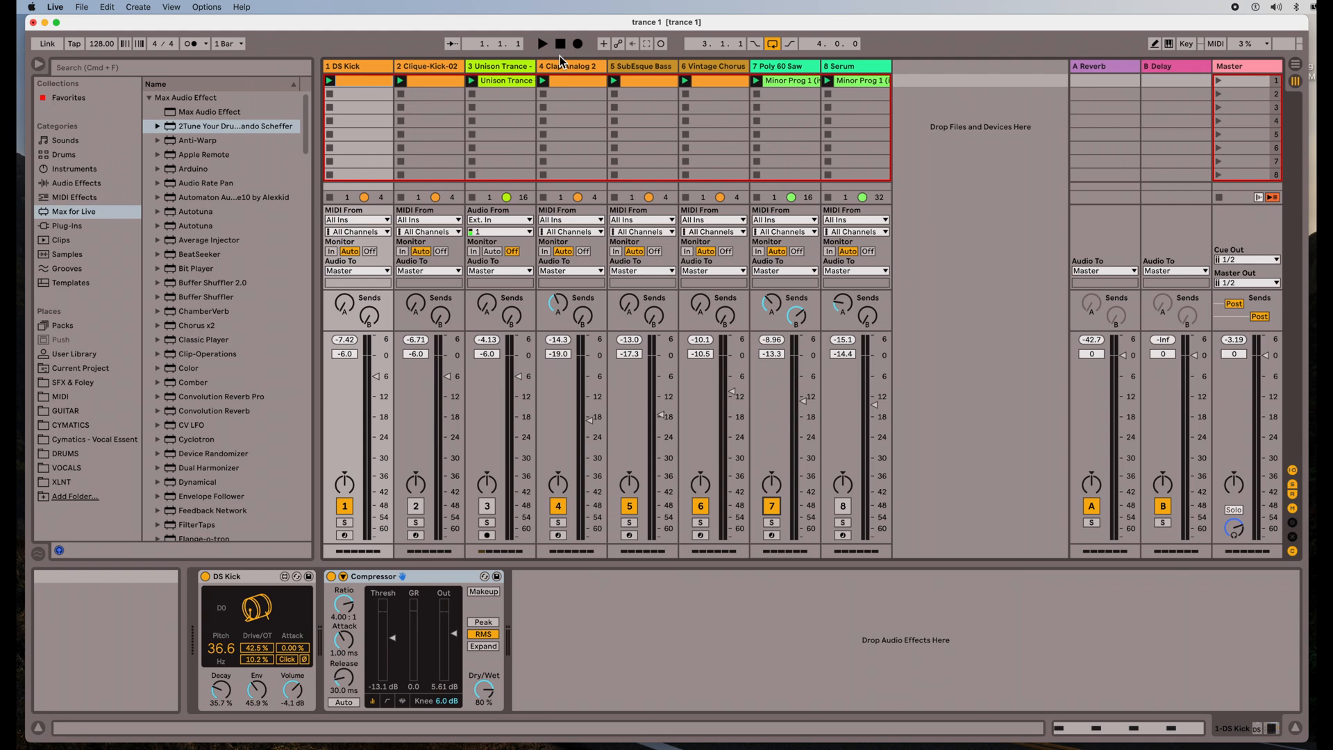
# Play the set, mute DS Kick and Clique-Kick-02, enable Unison Trance, then view tracks 3 and 2
pyautogui.click(545, 44)
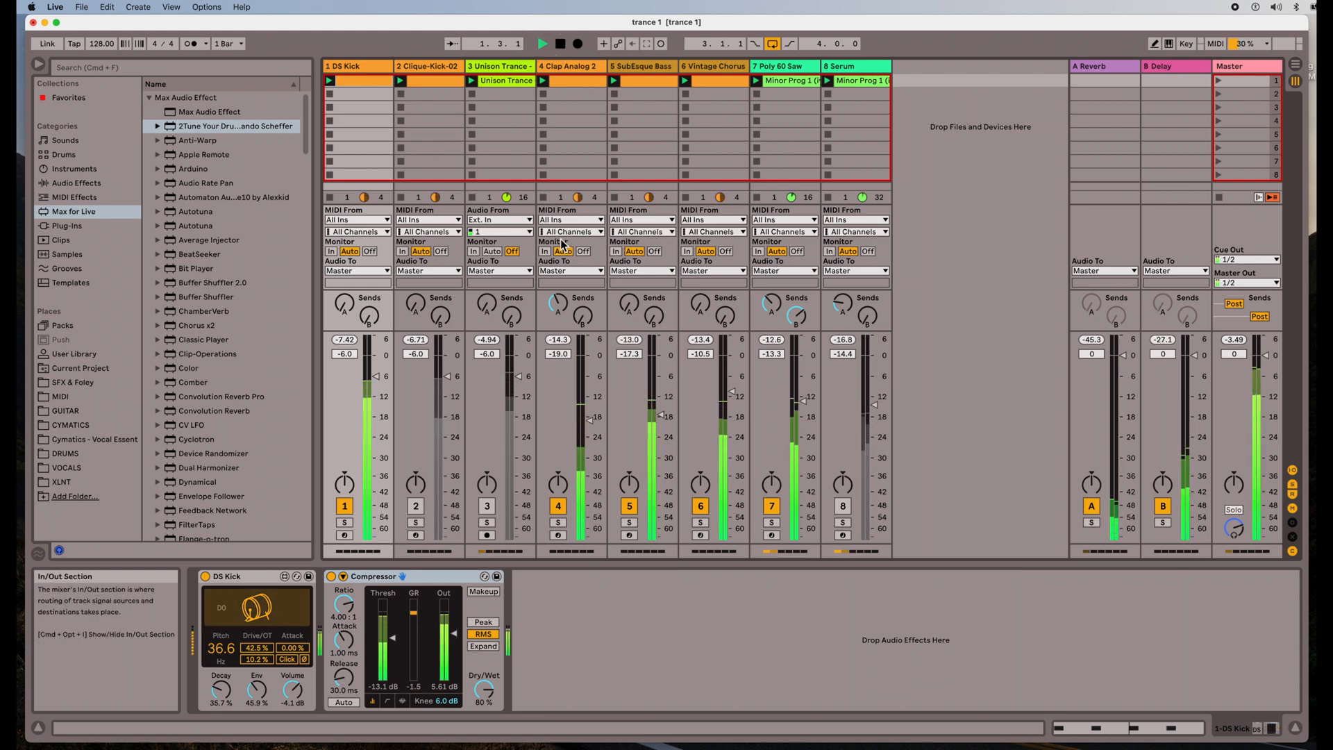
pyautogui.click(346, 506)
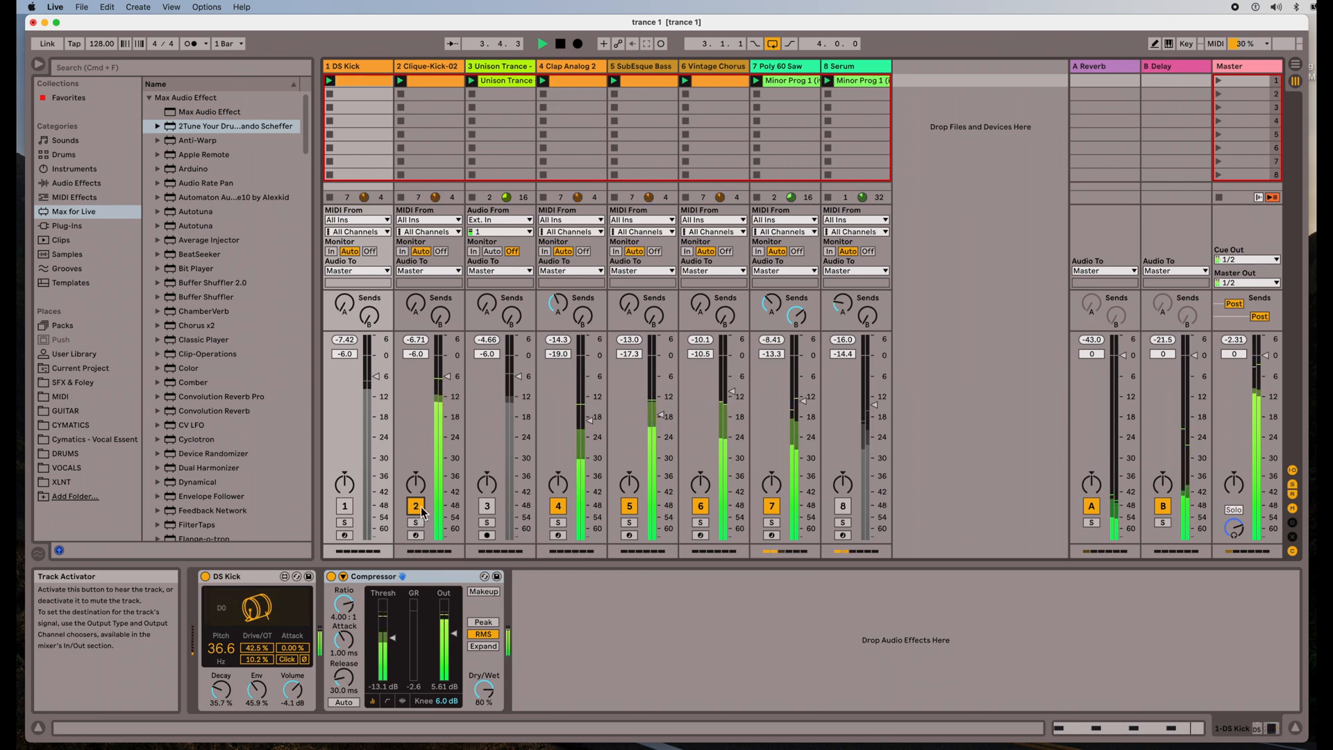
pyautogui.click(416, 507)
pyautogui.click(488, 506)
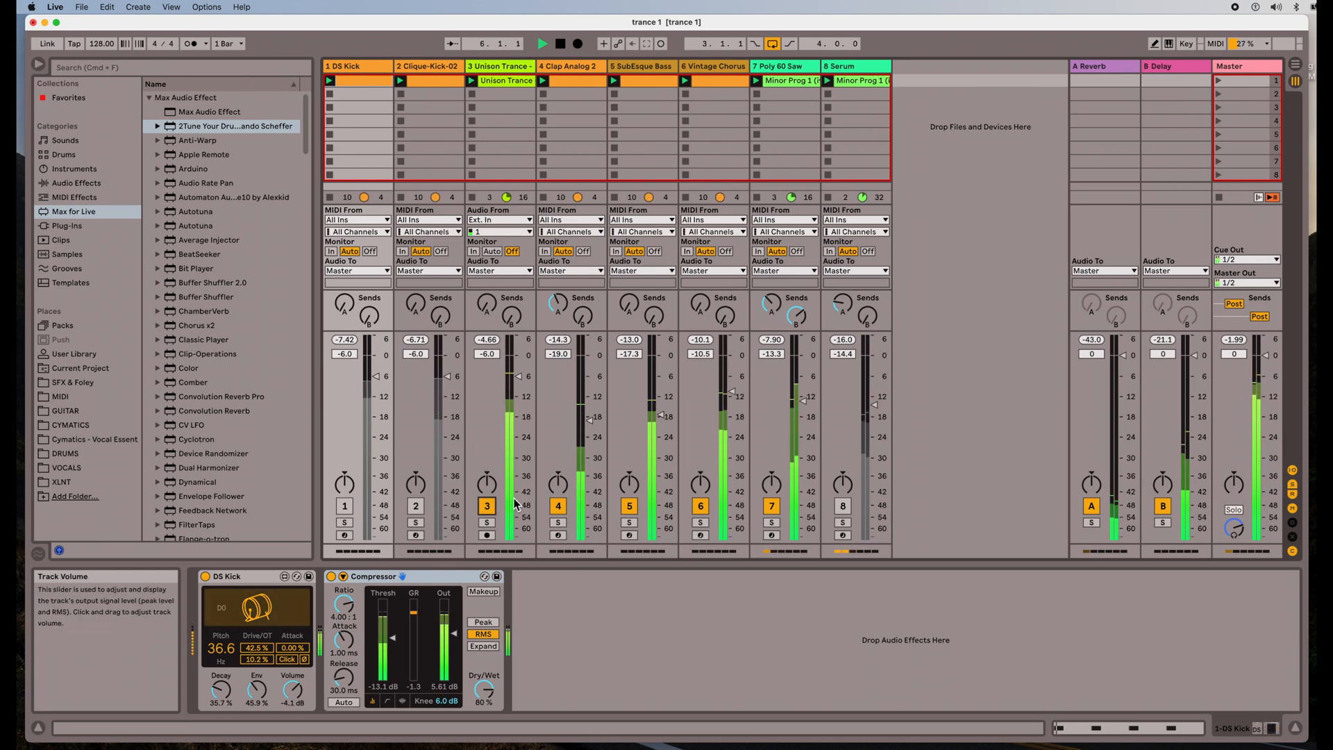
pyautogui.click(522, 67)
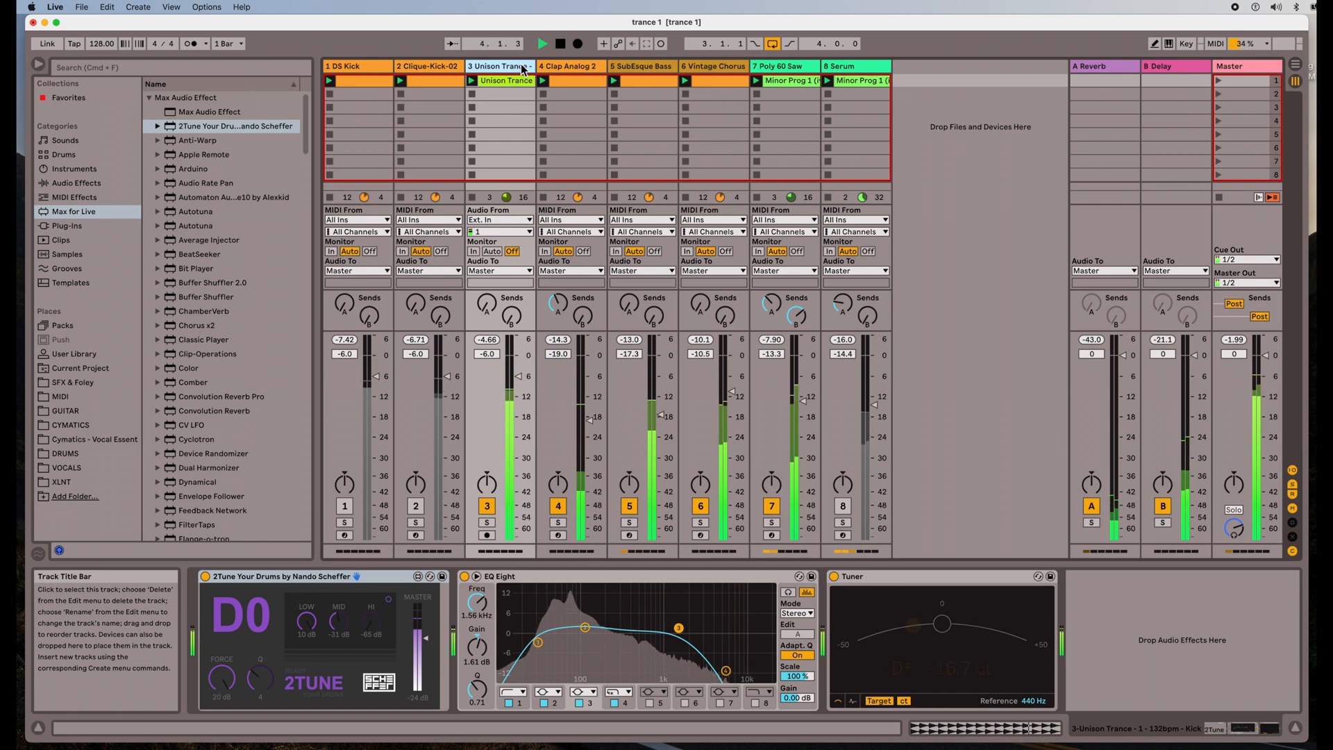
pyautogui.click(432, 70)
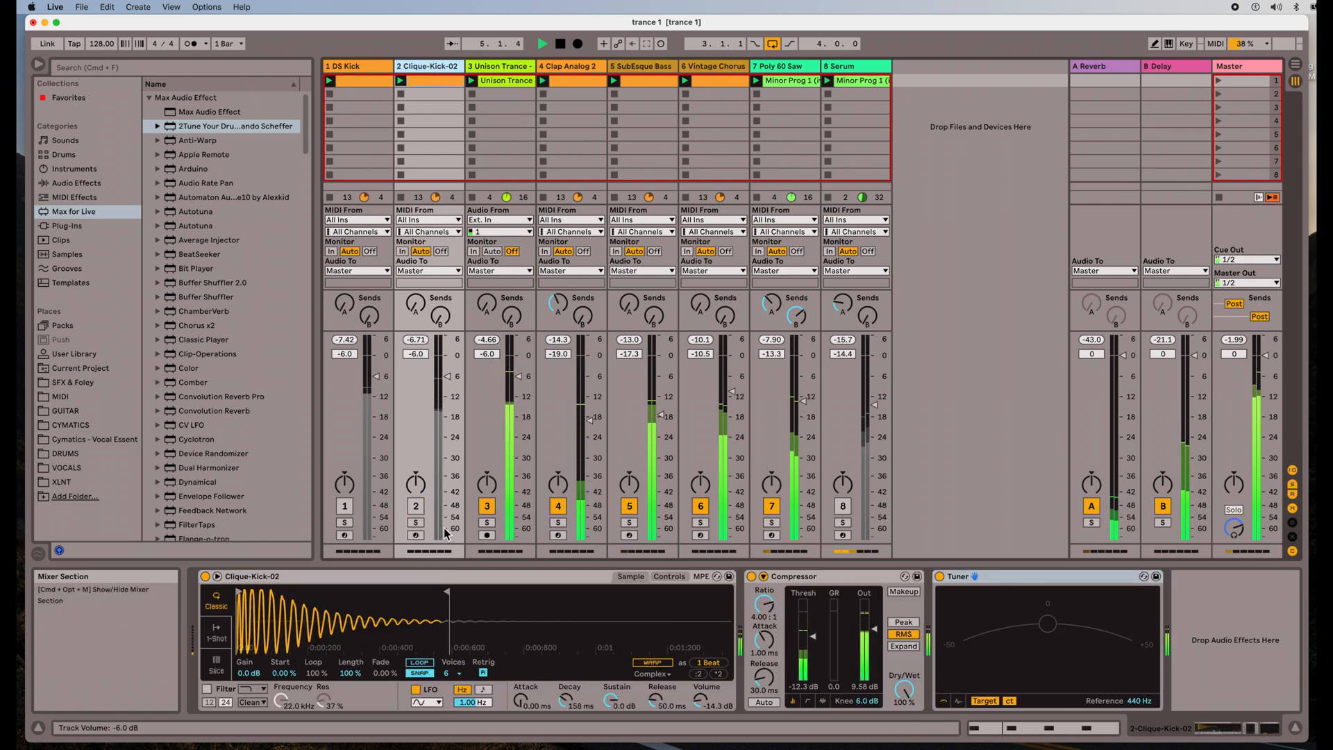
# A/B the kicks by toggling Unison Trance, Clique-Kick-02 and Serum, ending with only Unison Trance on
pyautogui.click(482, 508)
pyautogui.click(416, 506)
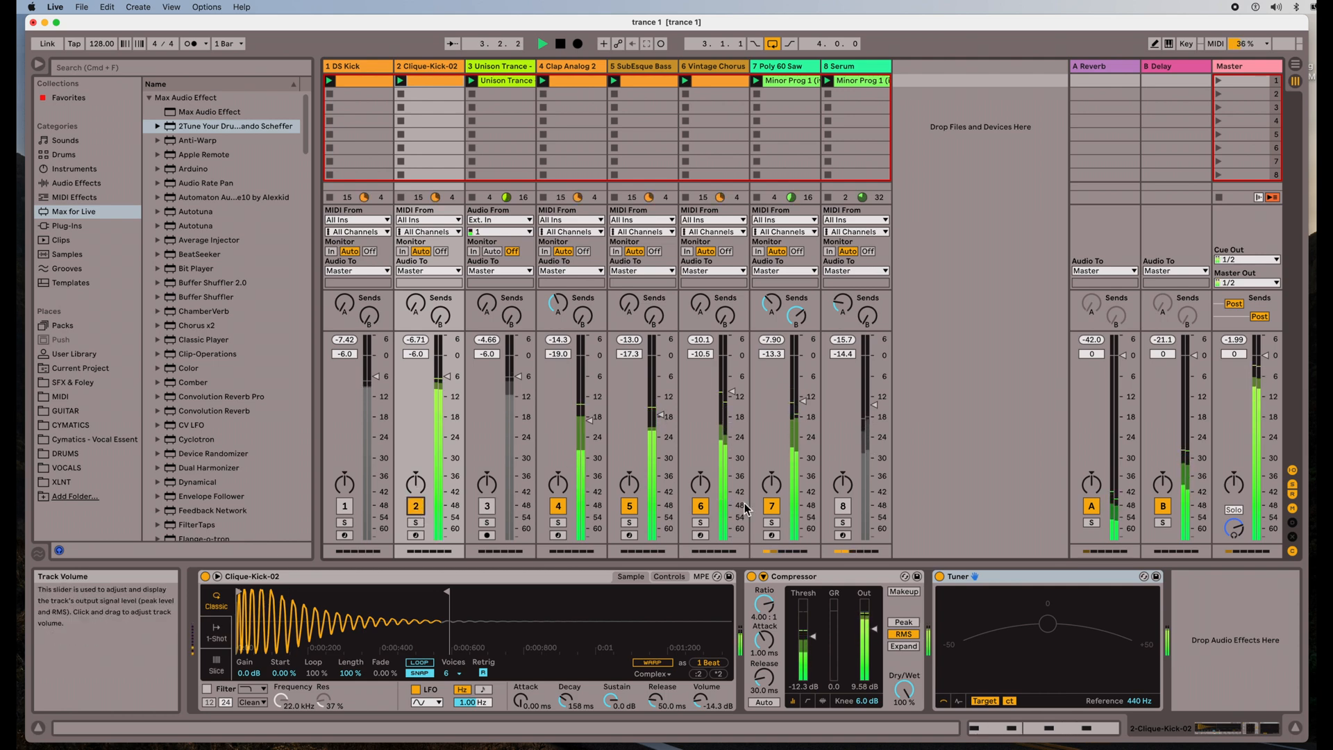
pyautogui.click(844, 507)
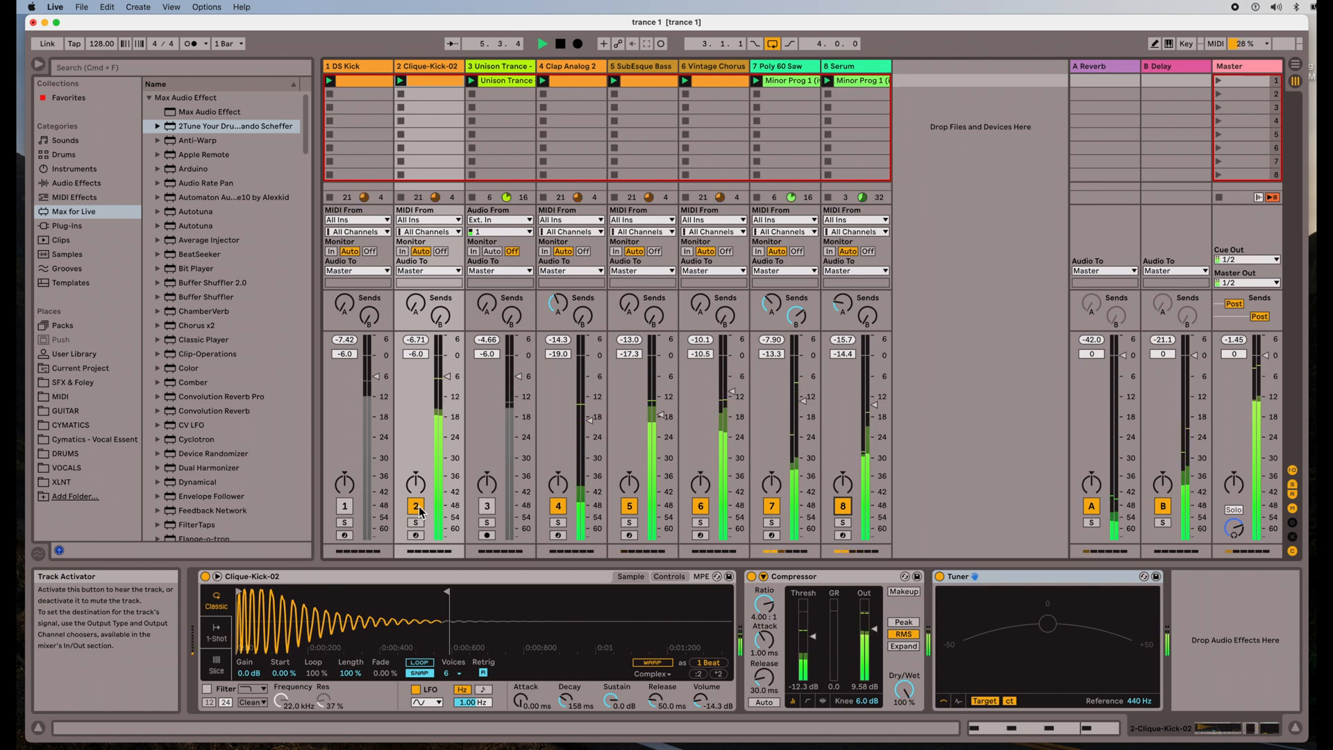
pyautogui.click(849, 511)
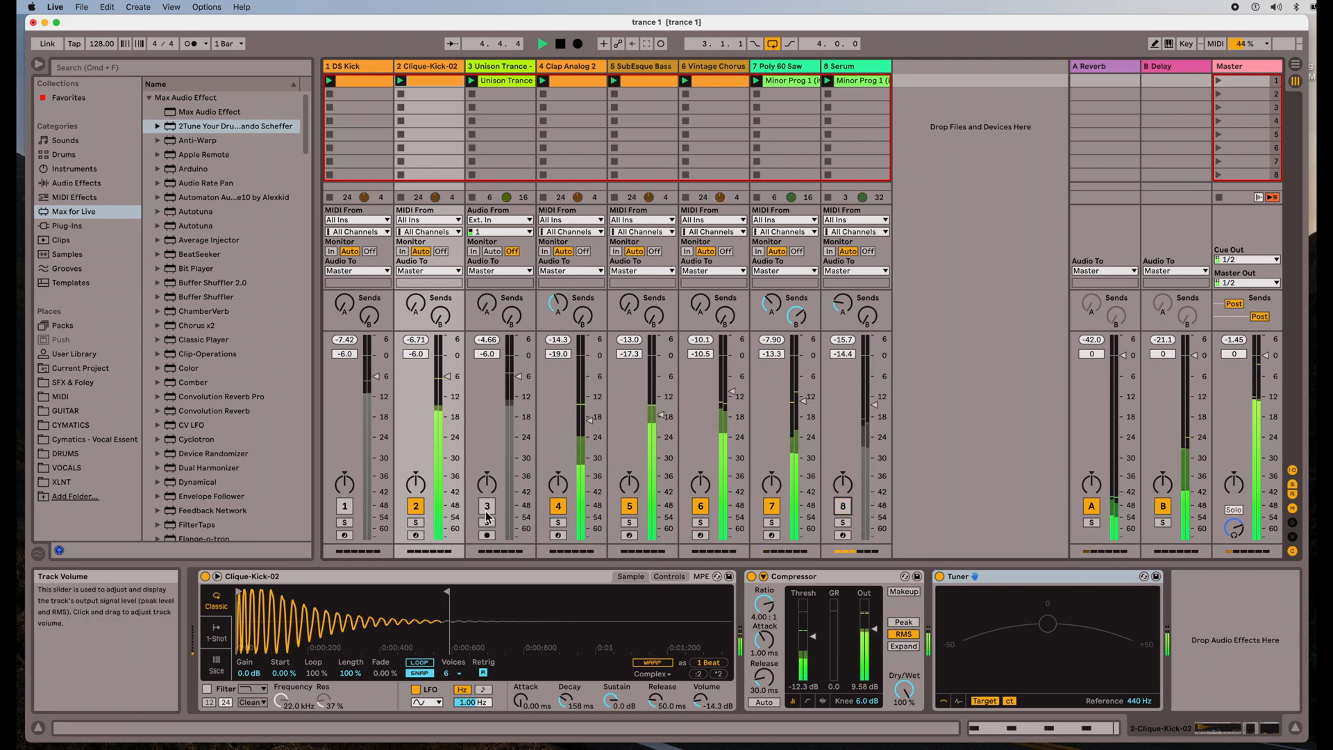
pyautogui.click(488, 507)
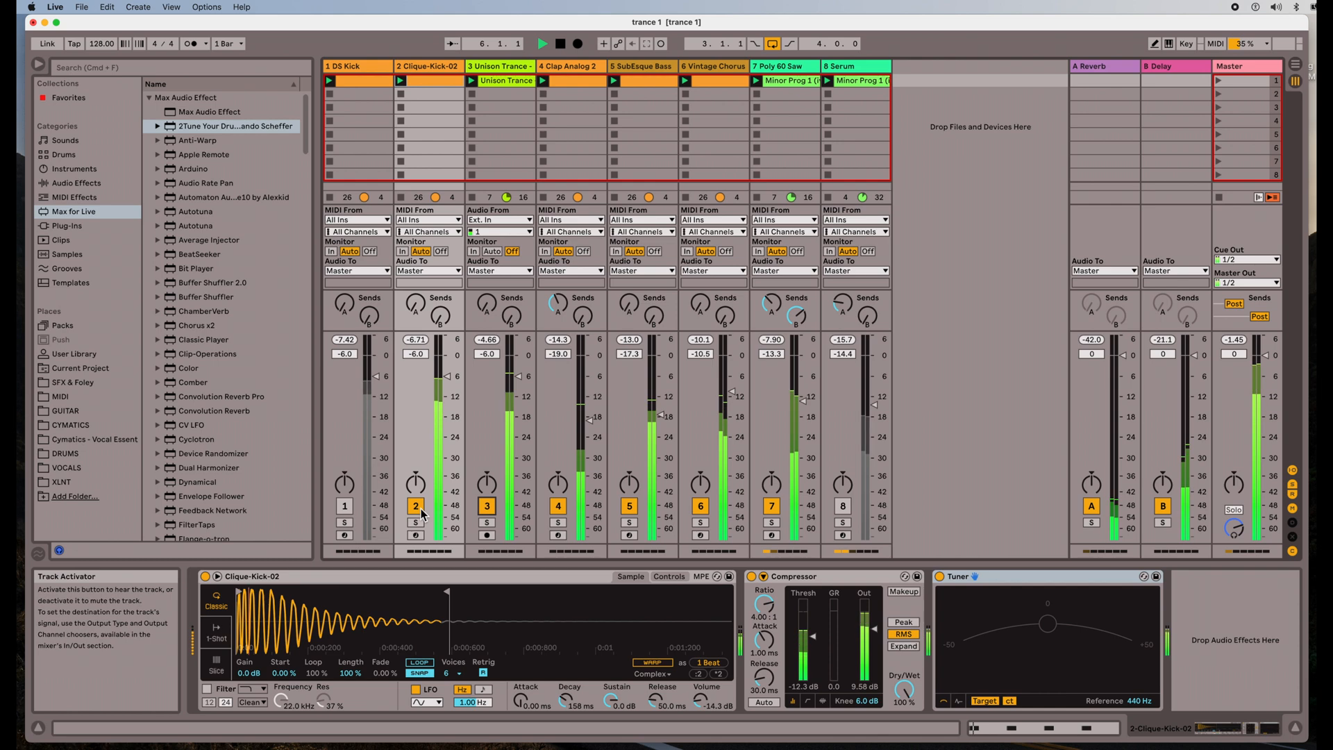
pyautogui.click(421, 507)
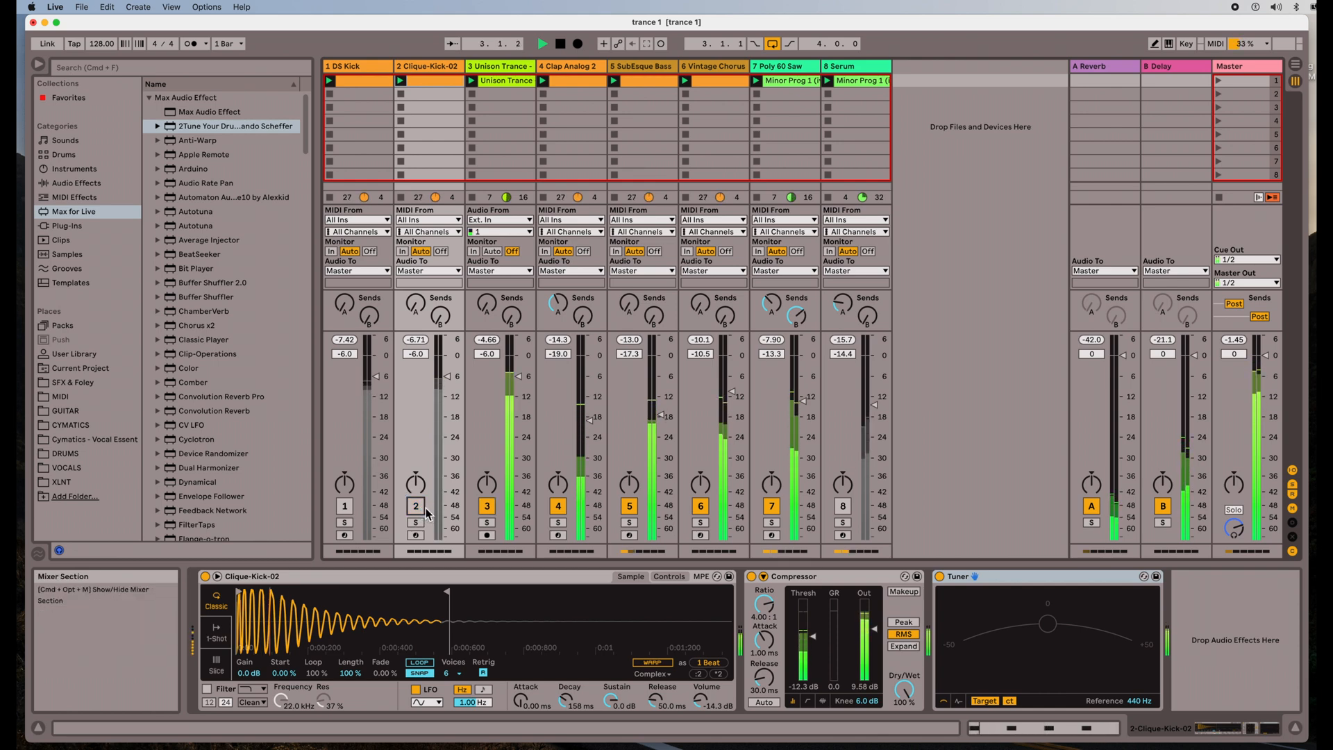